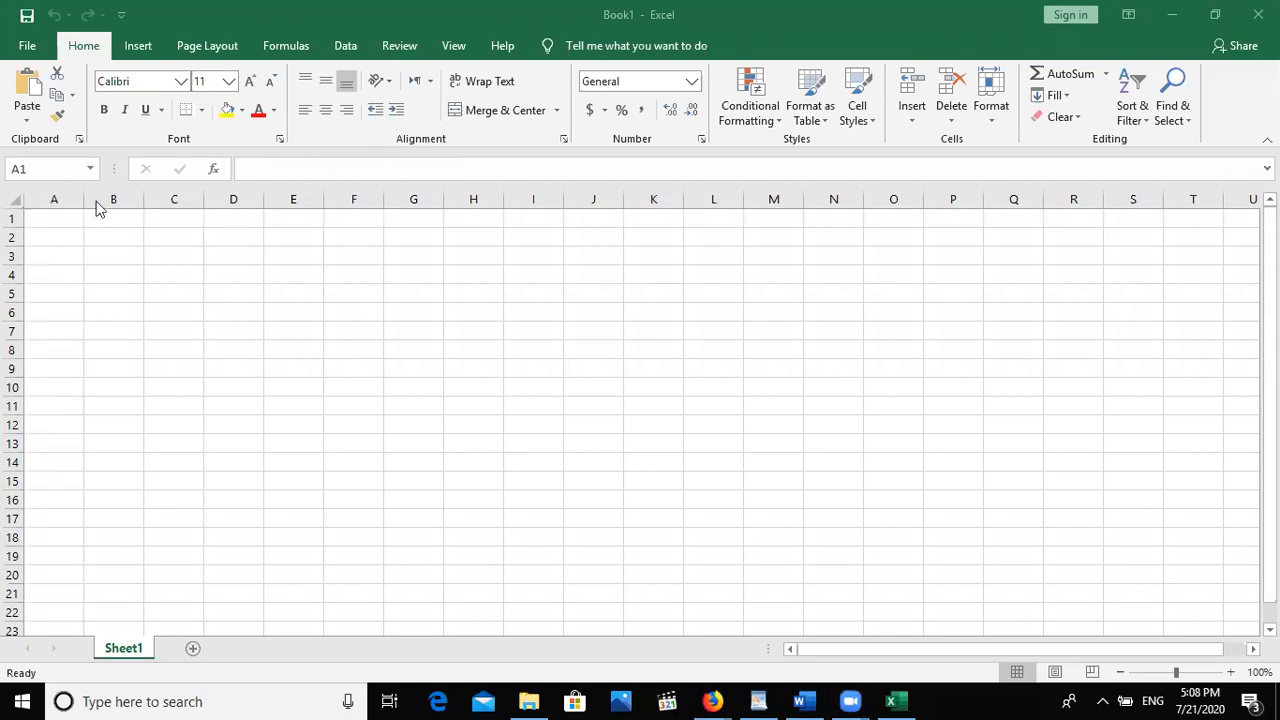
Step: Examine the worksheet's columns and cell addresses by selecting column G and cells such as C2, B2, C3 and E7
left_click(353, 200)
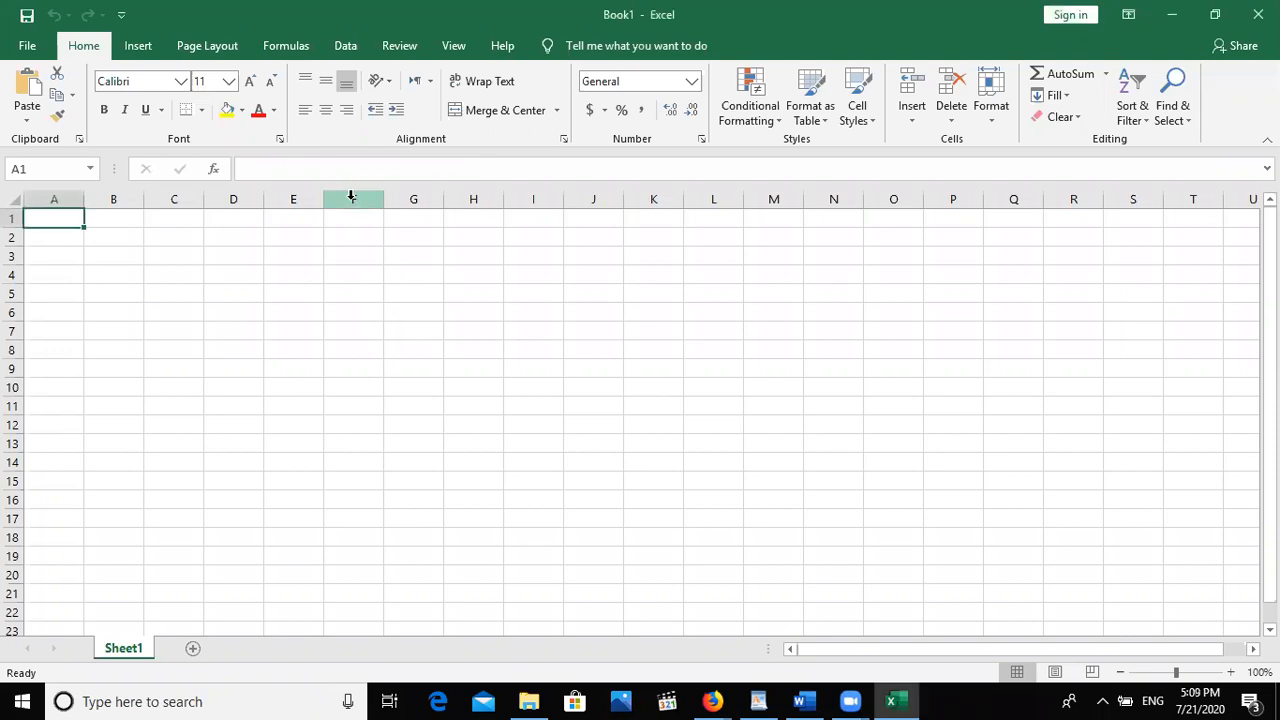
left_click(415, 201)
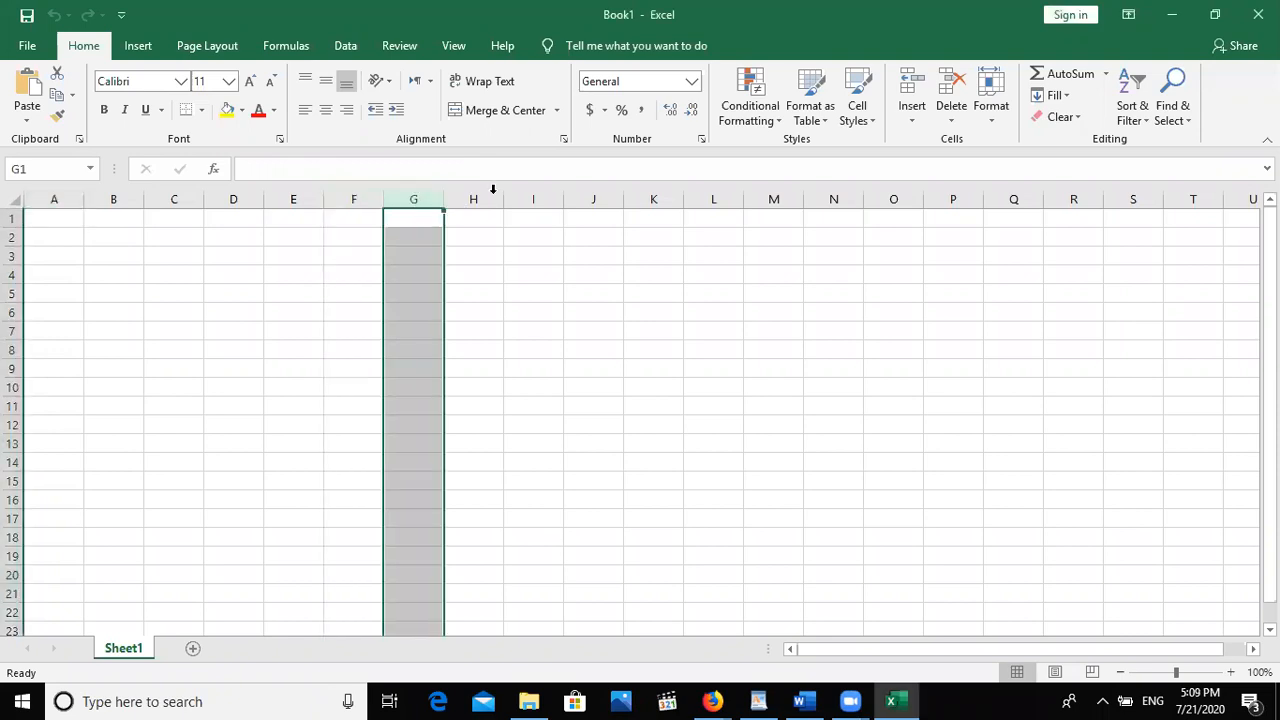
key("Right")
key("Right")
key("Right")
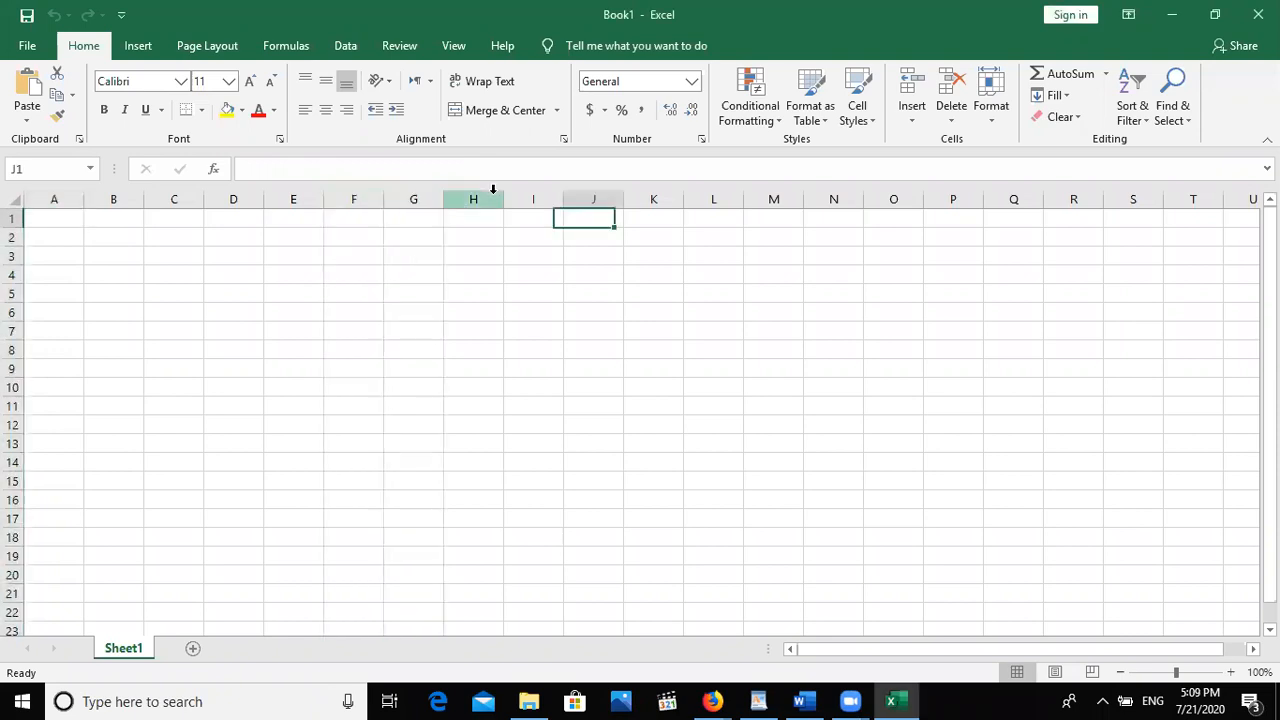
key("Right")
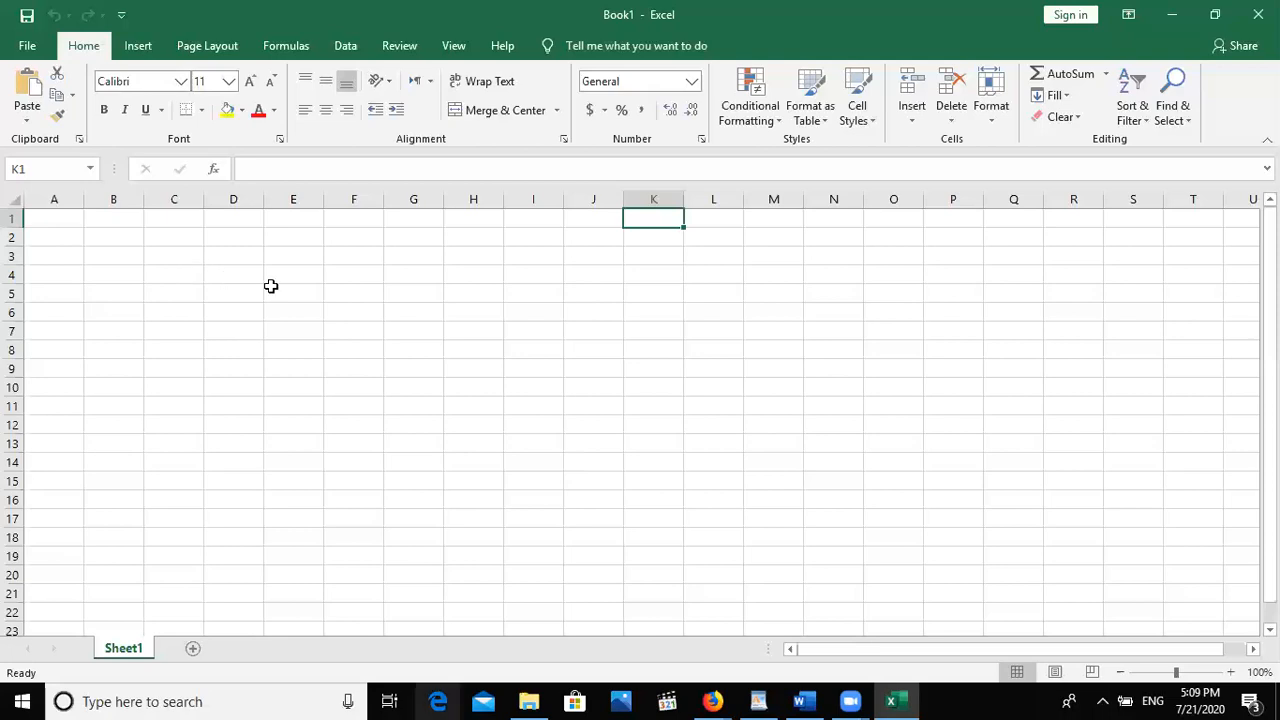
left_click(180, 238)
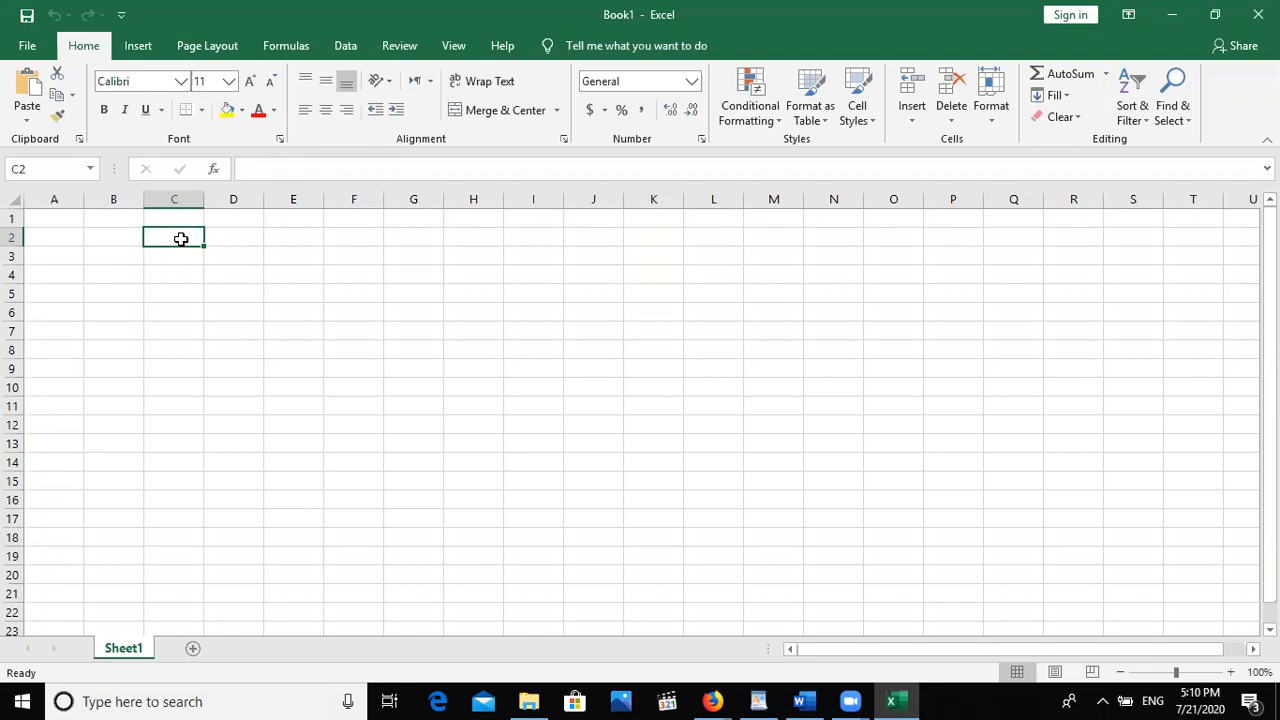
key("Left")
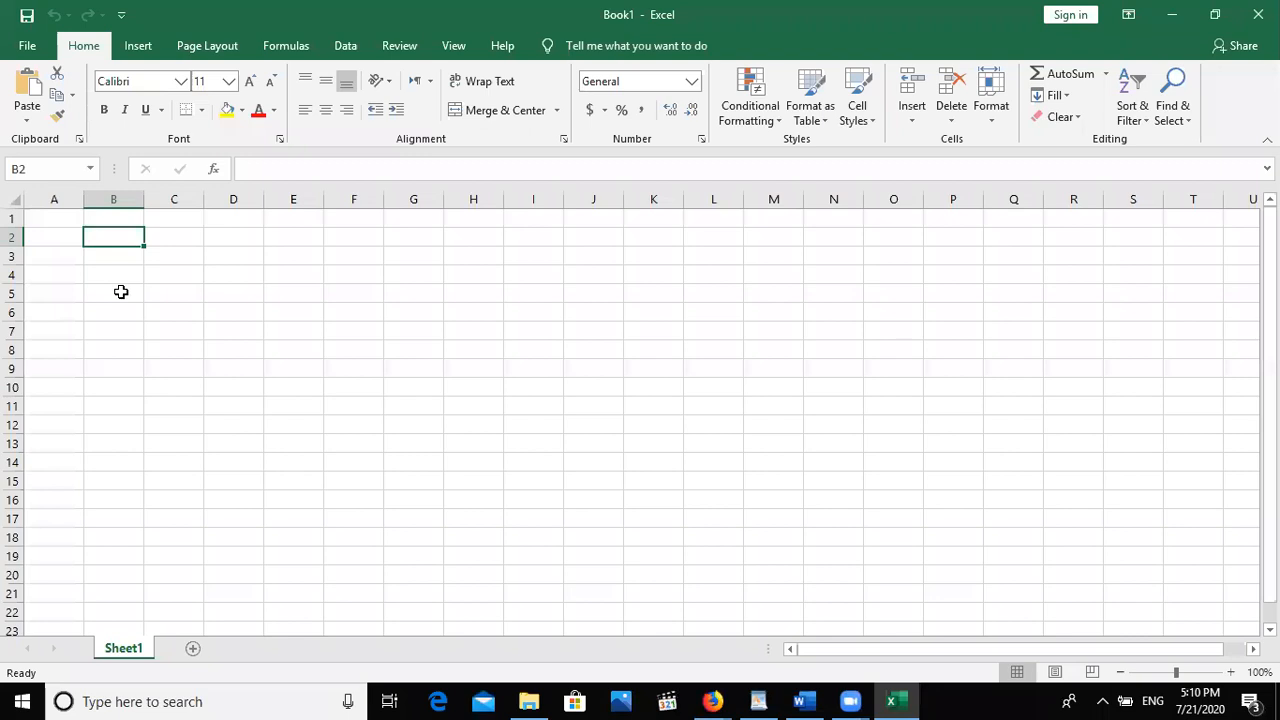
left_click(198, 262)
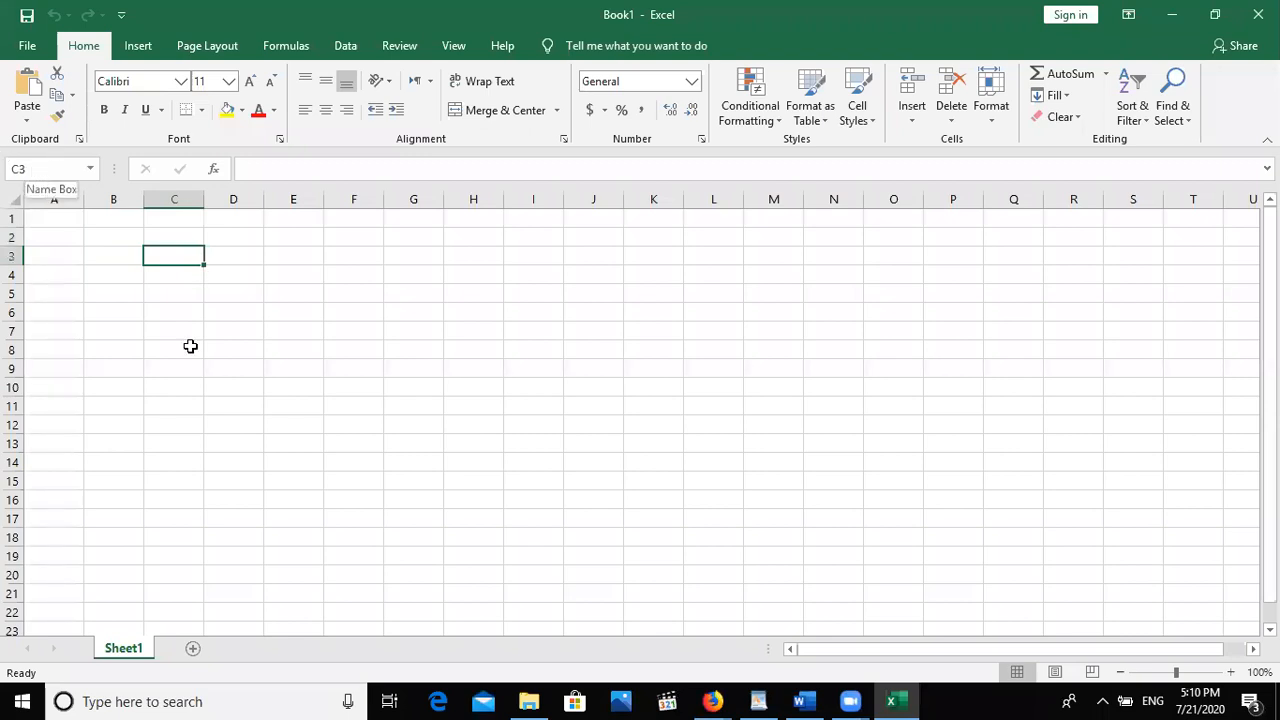
left_click(287, 328)
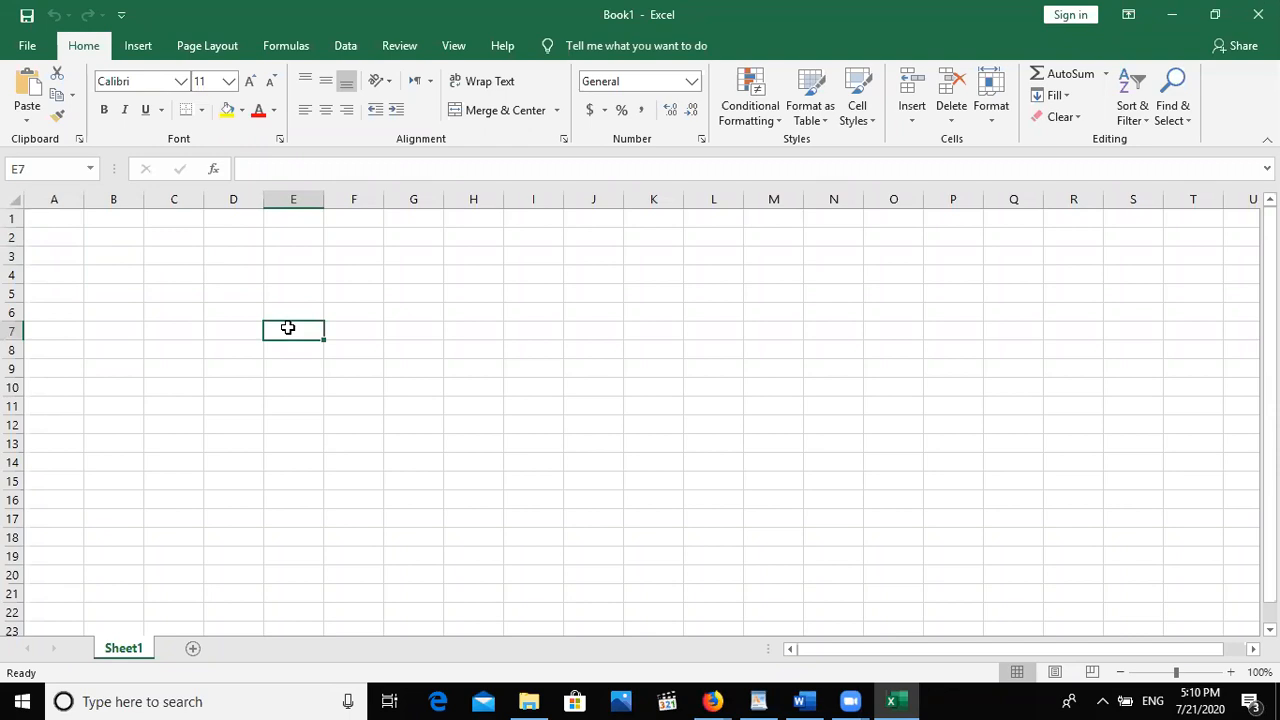
Step: Enter the numbers 34, 45, 45 and 76 down column B in cells B10 to B13
left_click(97, 396)
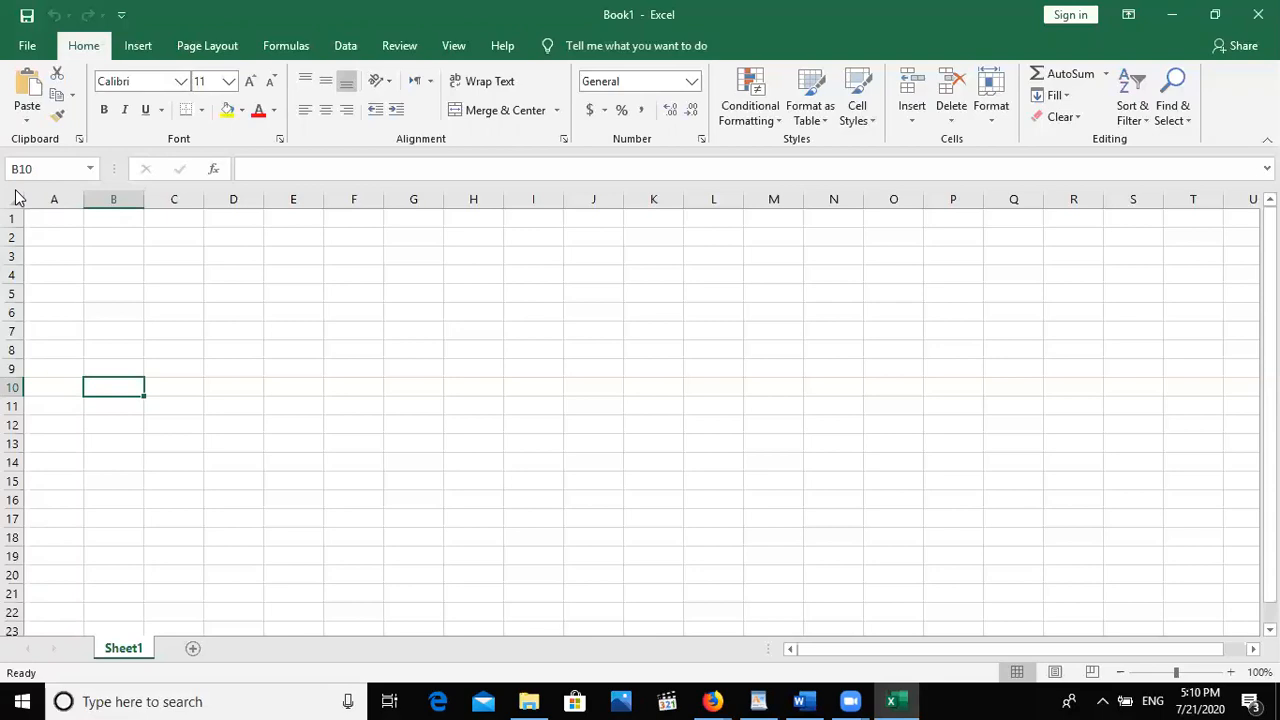
type("34")
key("Return")
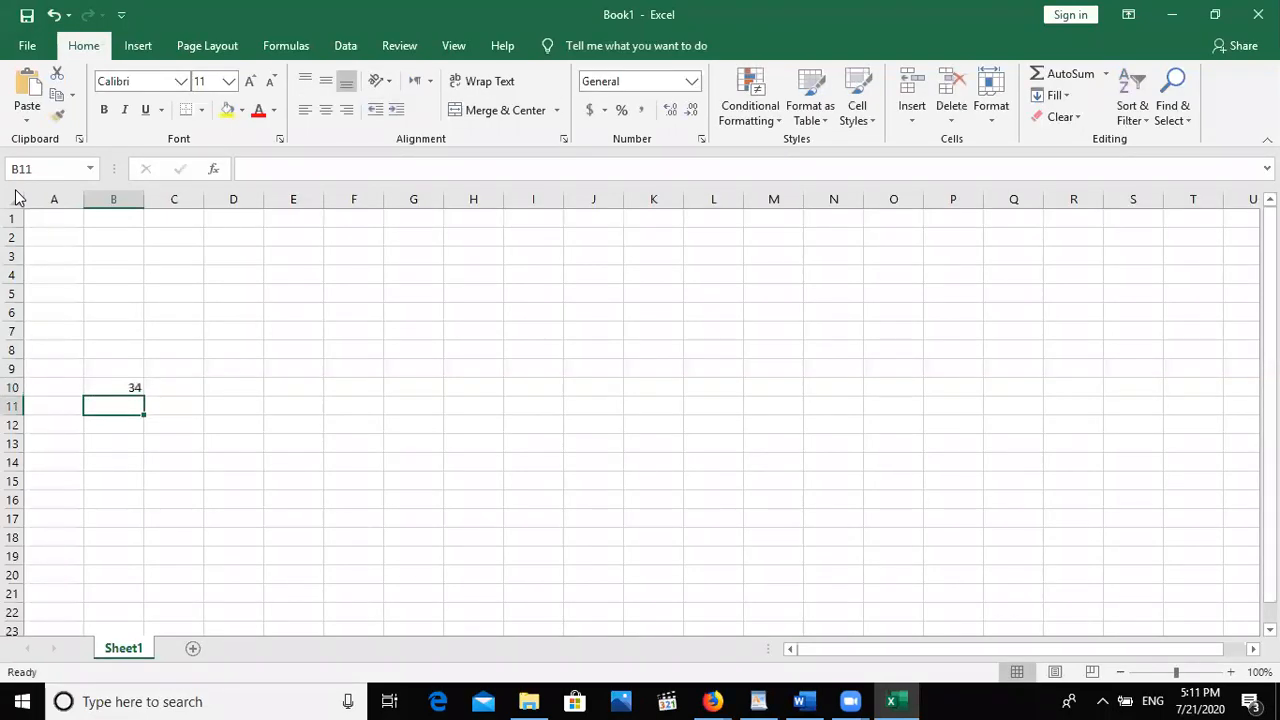
type("45")
key("Return")
type("45")
key("Return")
type("76")
key("Return")
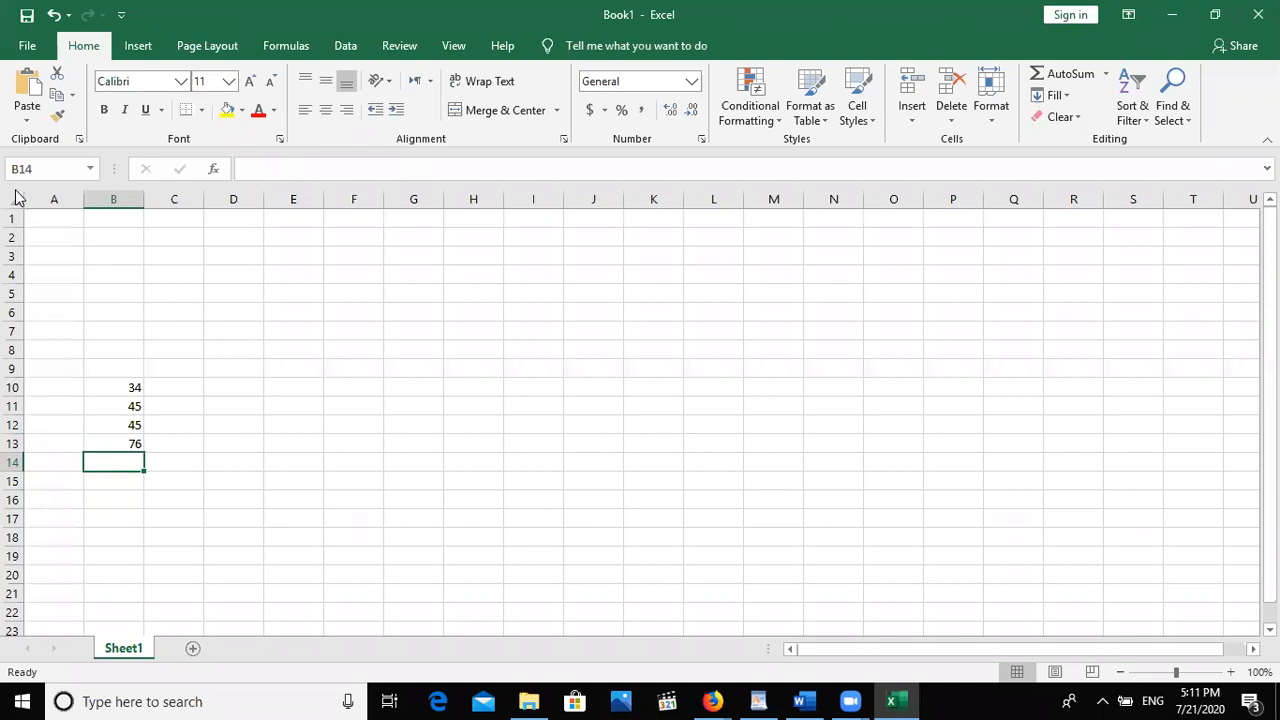
Step: Review the contents of cells B10 to B13 and look over the sheet's farther columns and rows
left_click(131, 389)
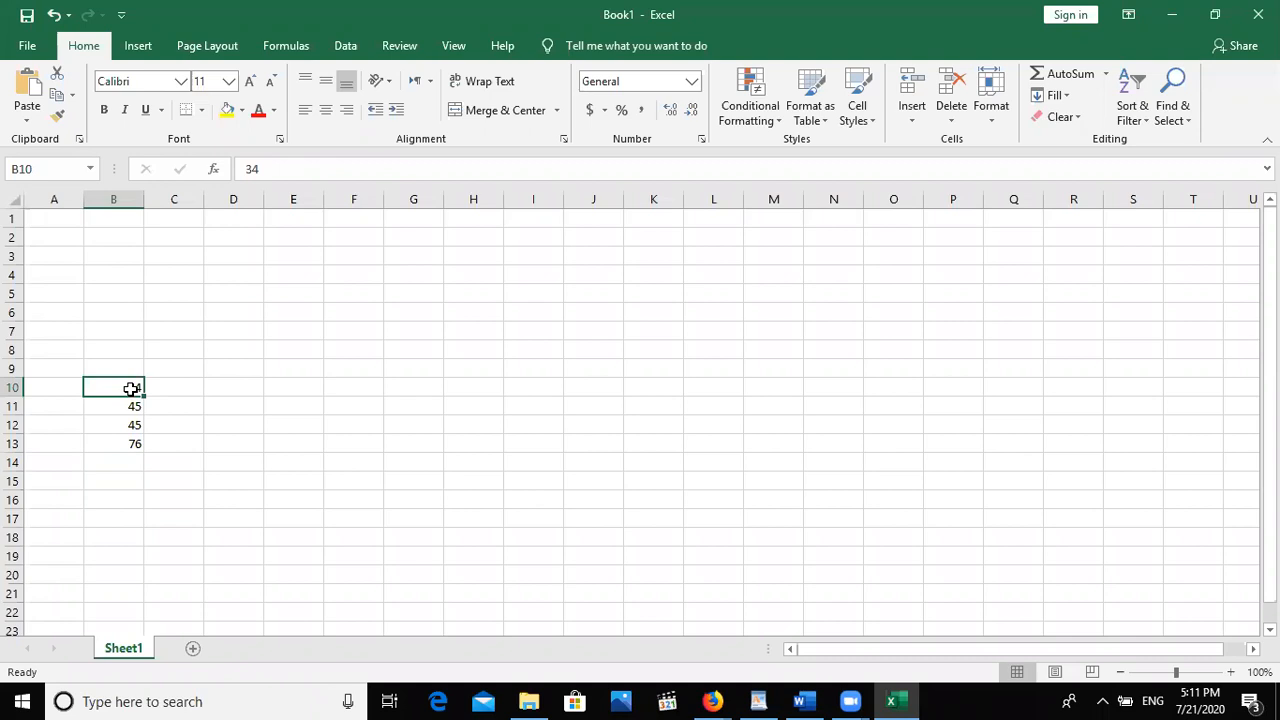
key("Down")
key("Down")
key("Down")
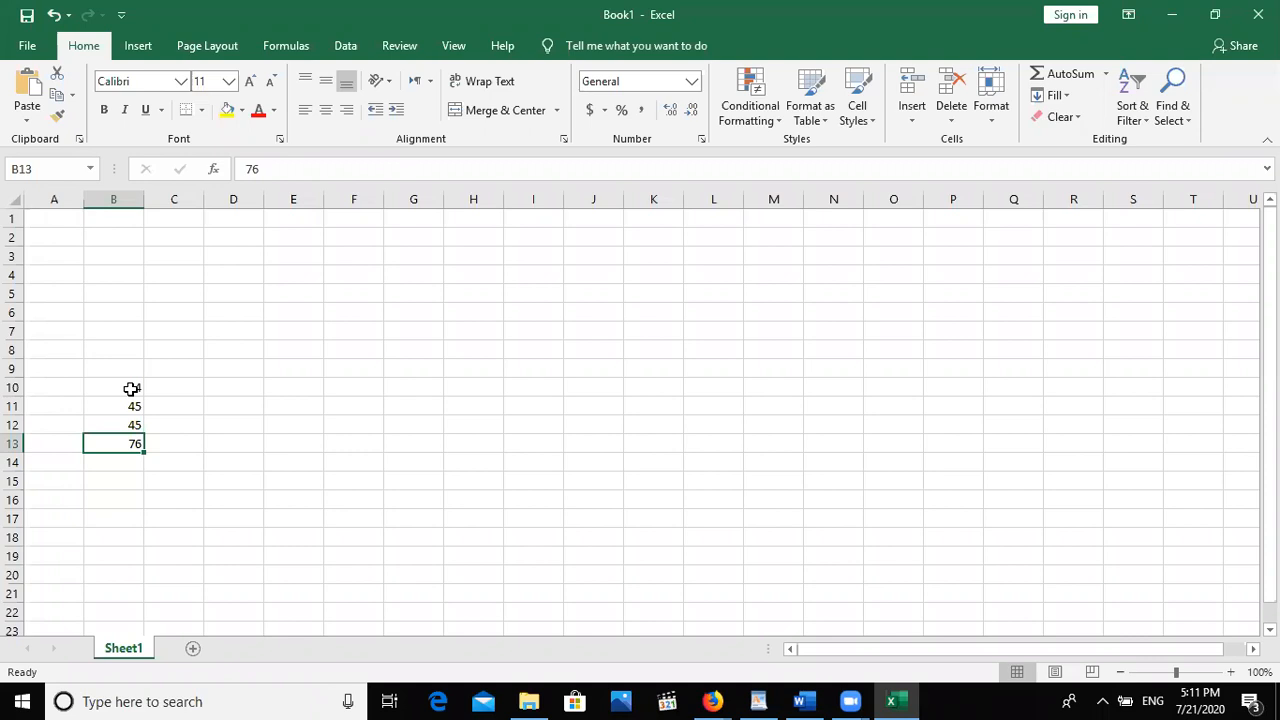
left_click(1235, 649)
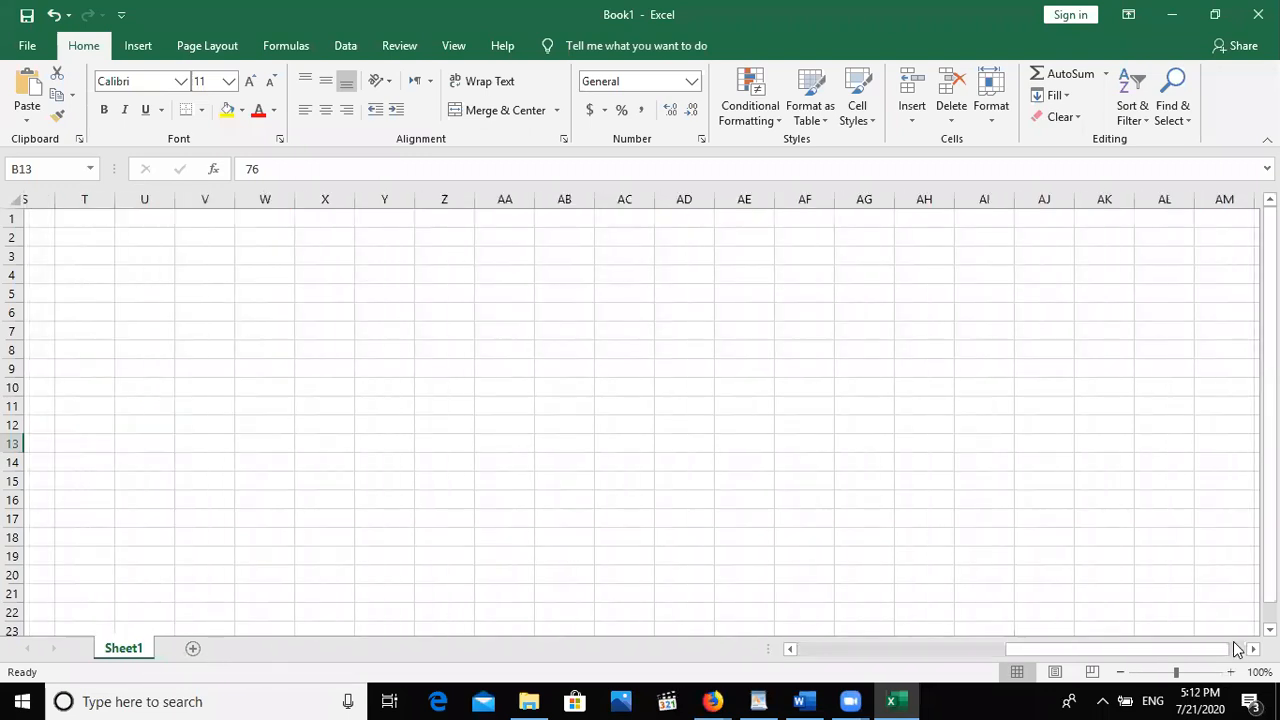
left_click(966, 649)
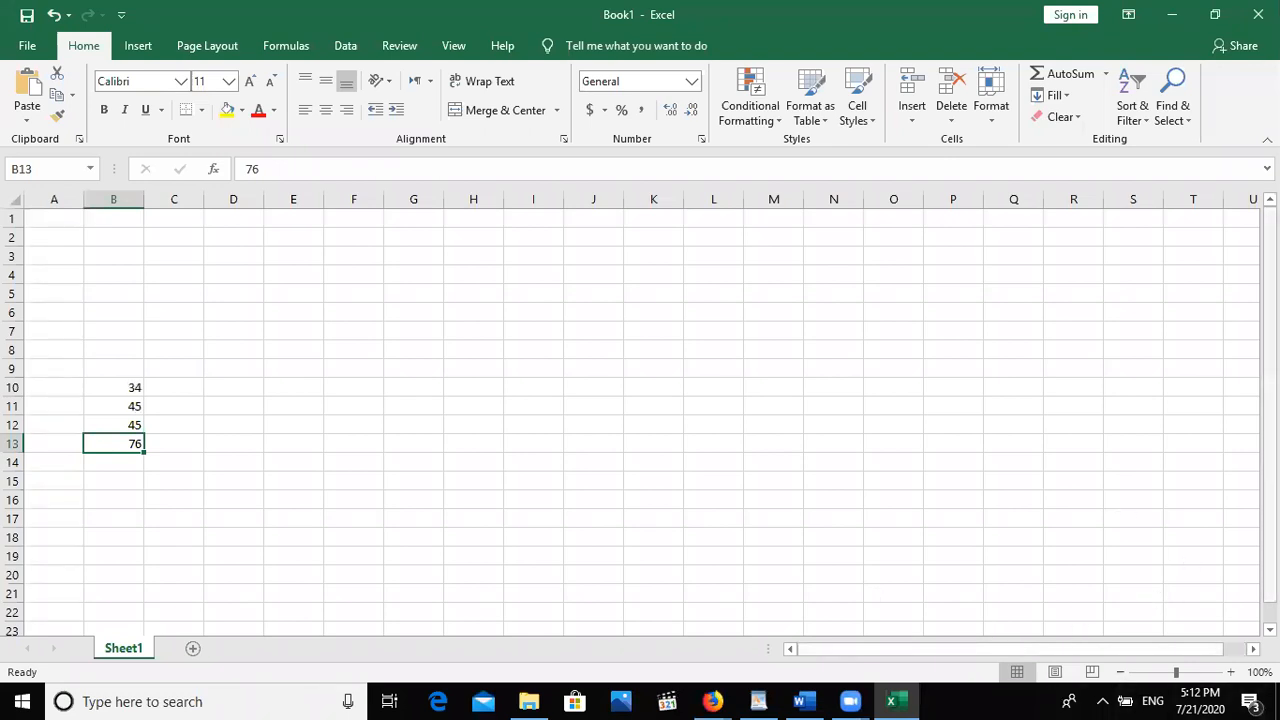
left_click(1270, 613)
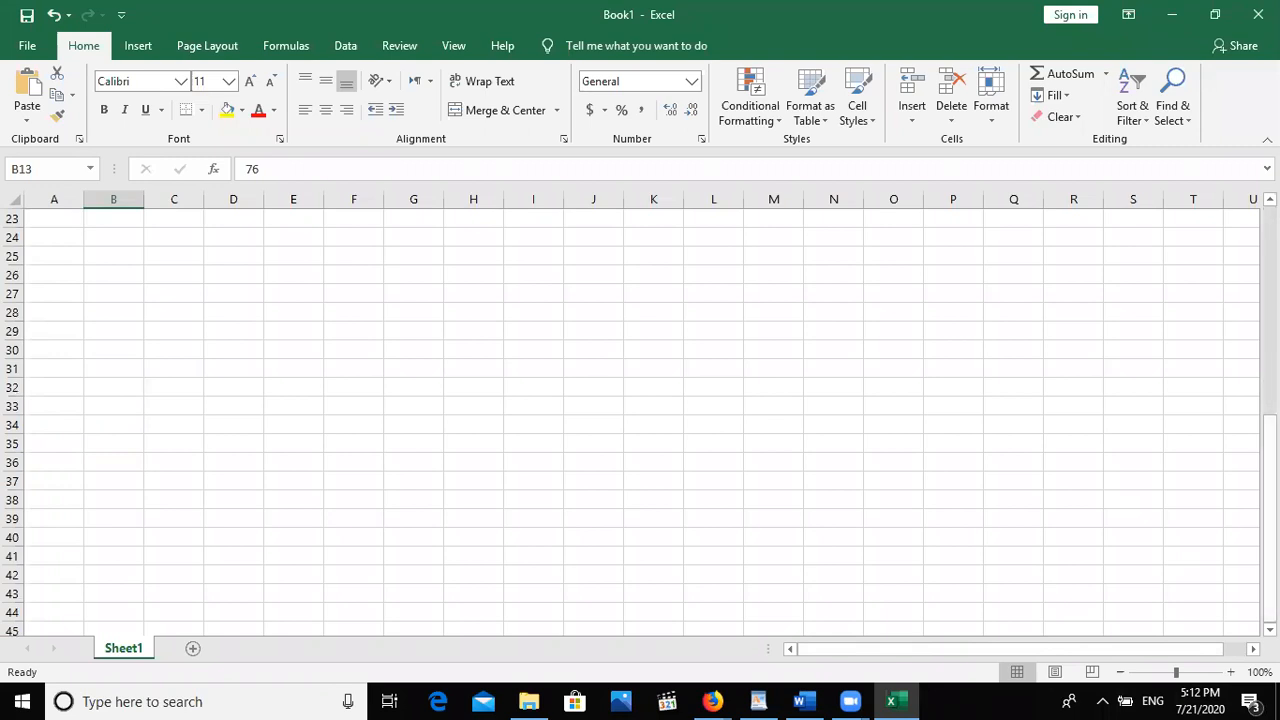
left_click_drag(1270, 465, 1270, 254)
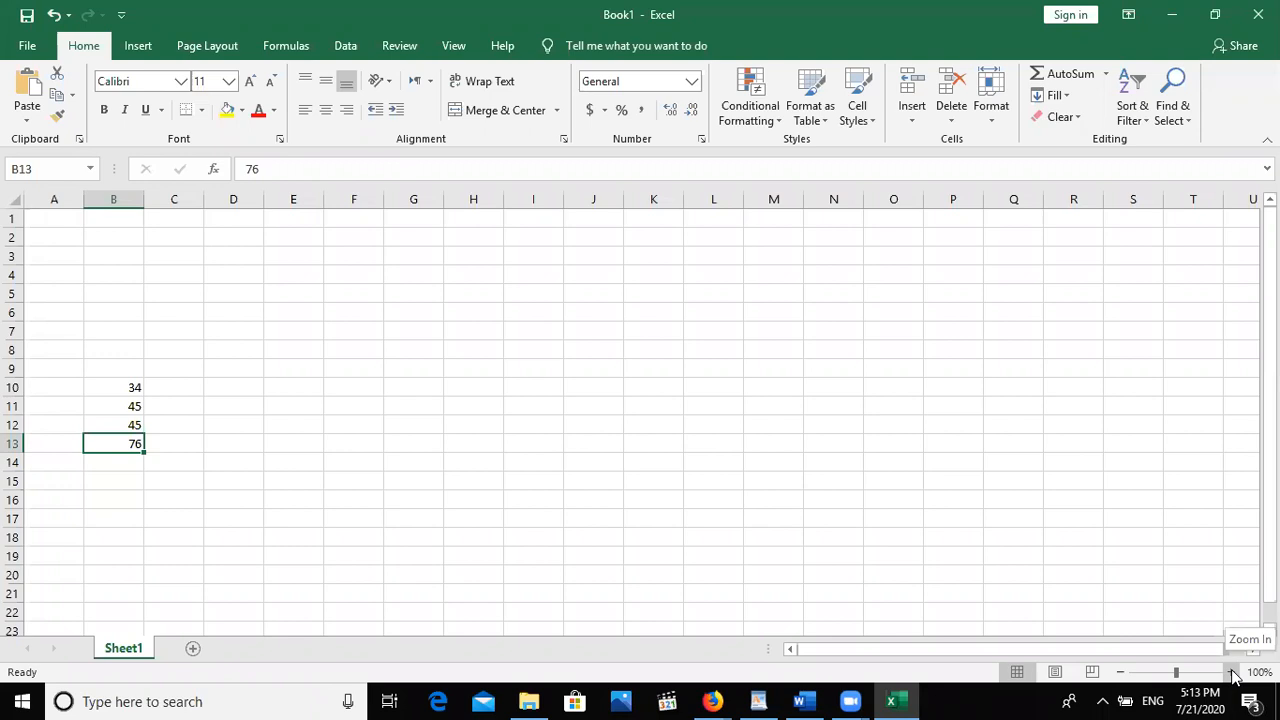
left_click(98, 417)
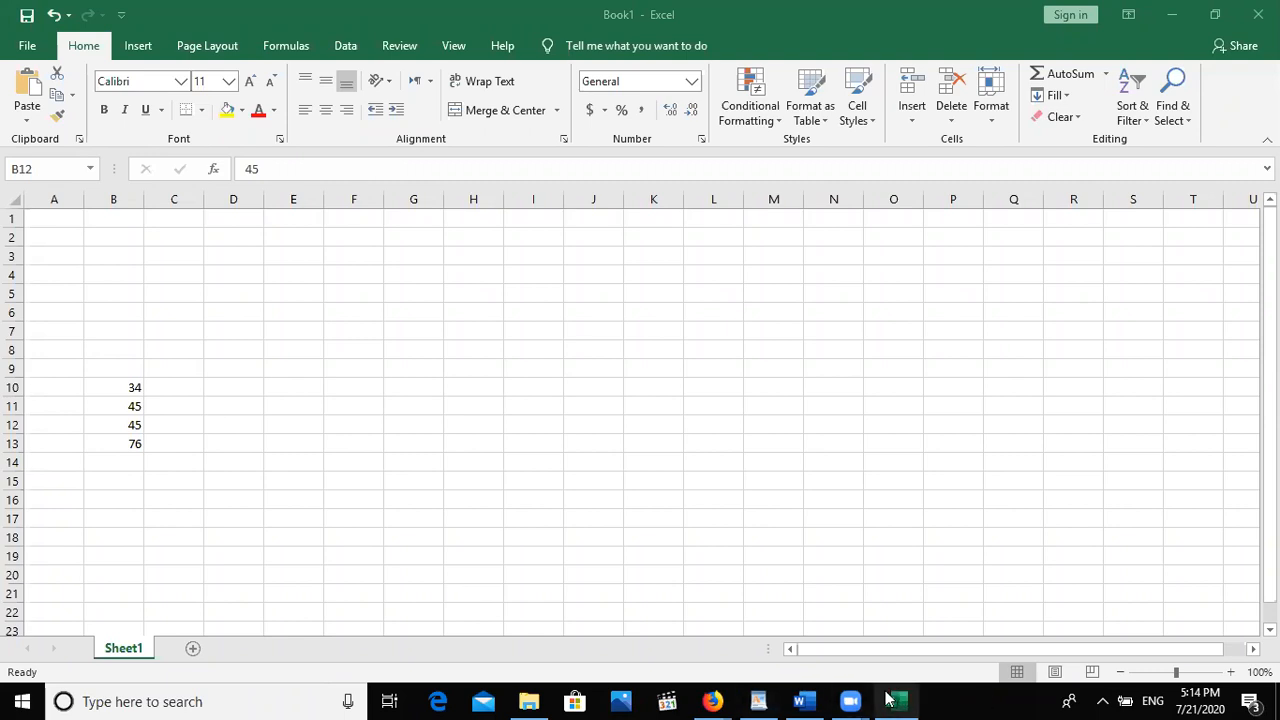
Step: Switch to Word and start a numbered list with 18-point text in a new blank document
left_click(805, 701)
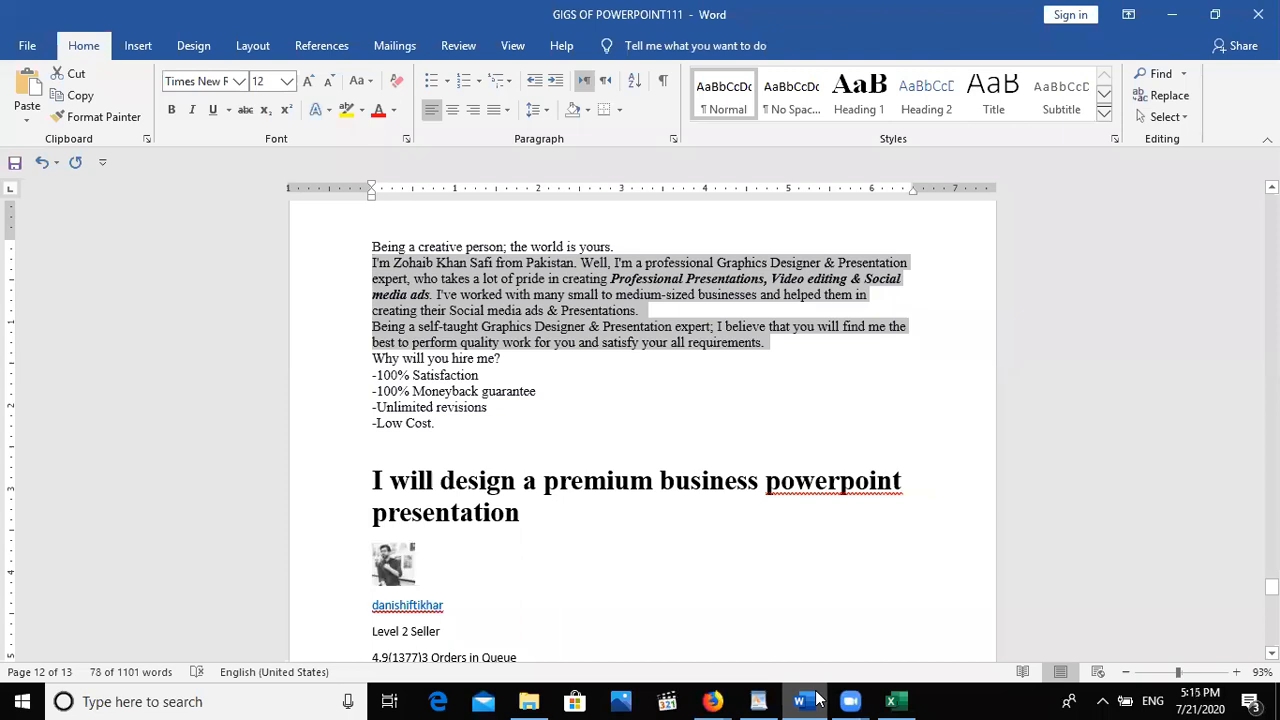
key("ctrl+n")
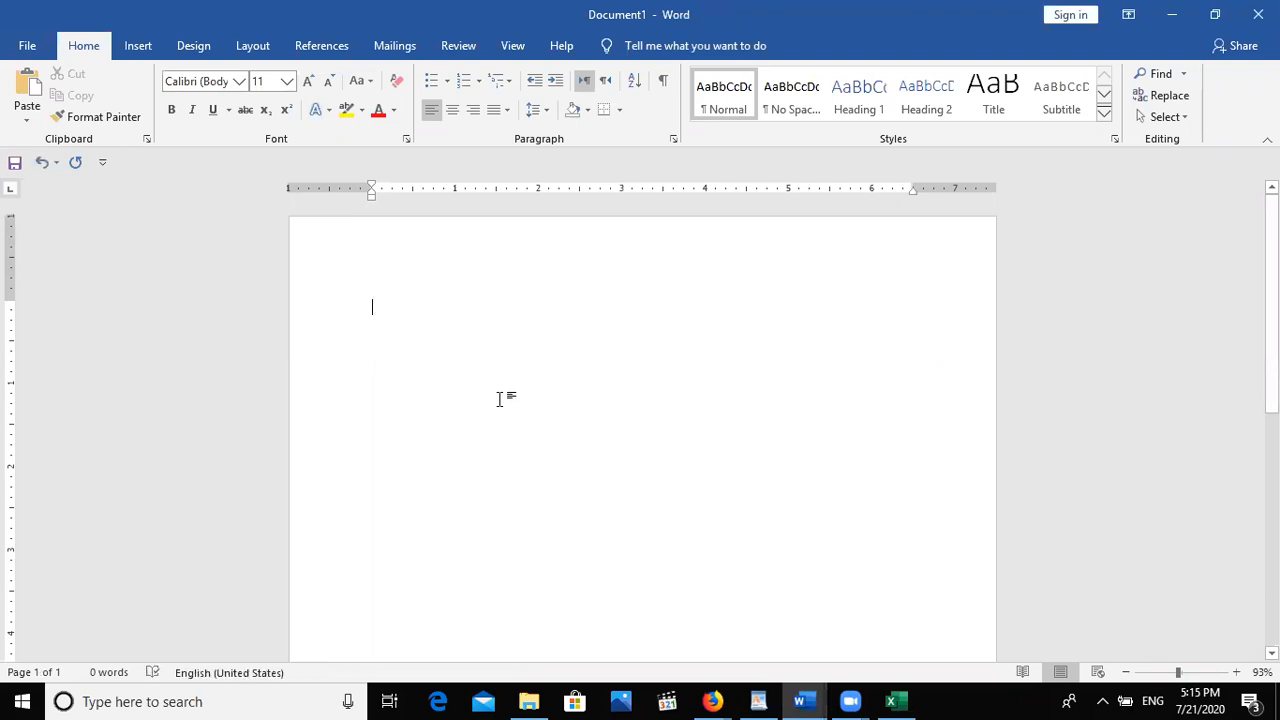
type("1.")
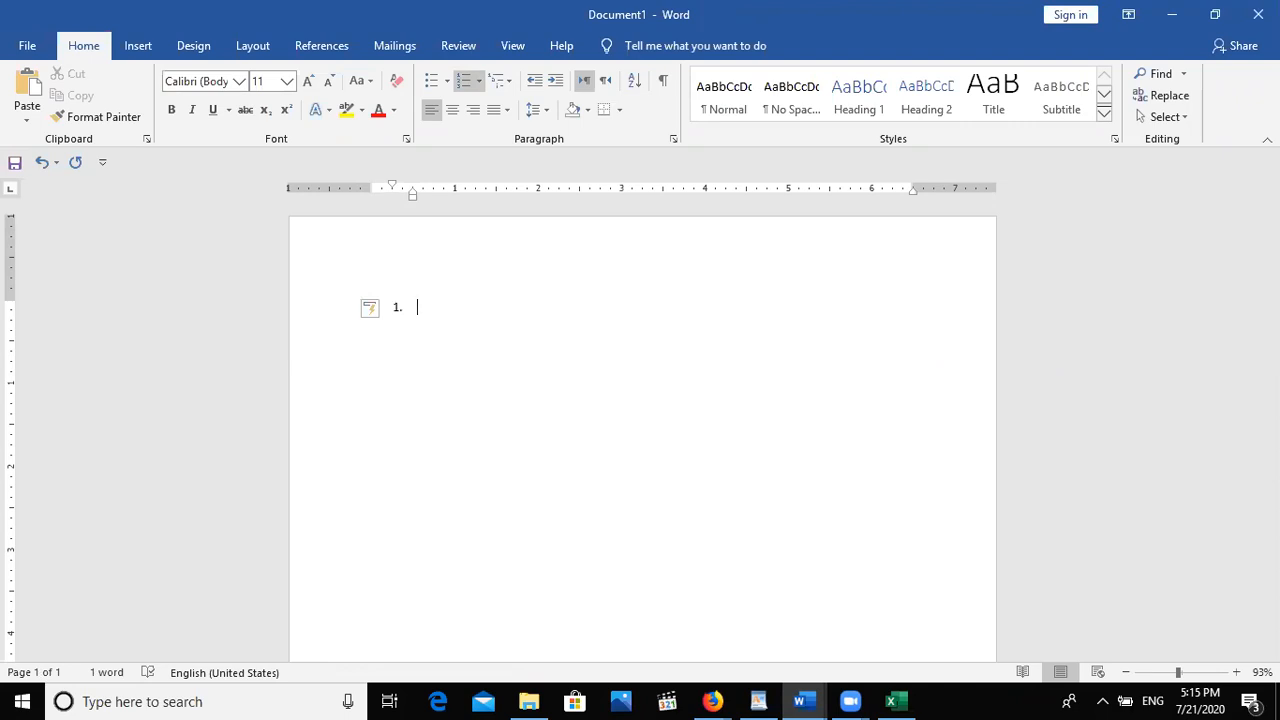
key("ctrl+a")
key("ctrl+shift+period")
key("ctrl+shift+period")
key("ctrl+shift+period")
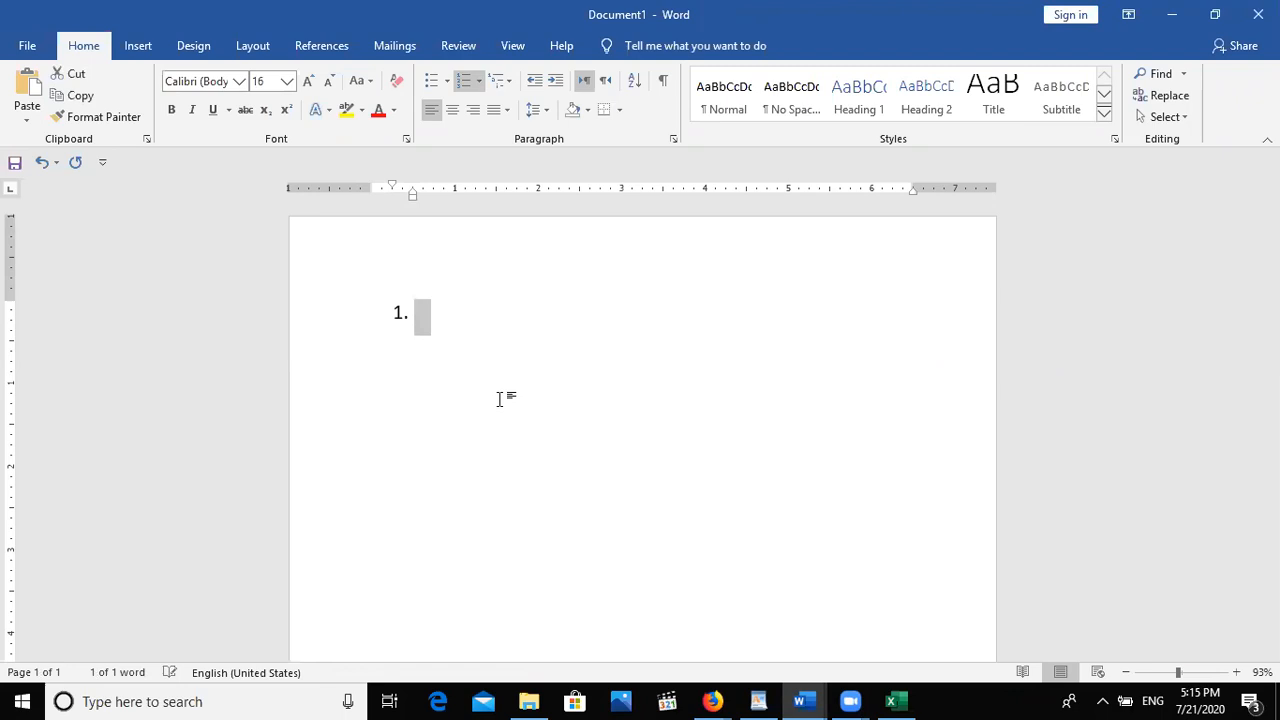
Step: Write "=" as the first list item and "(" as the second
left_click(434, 320)
type("=")
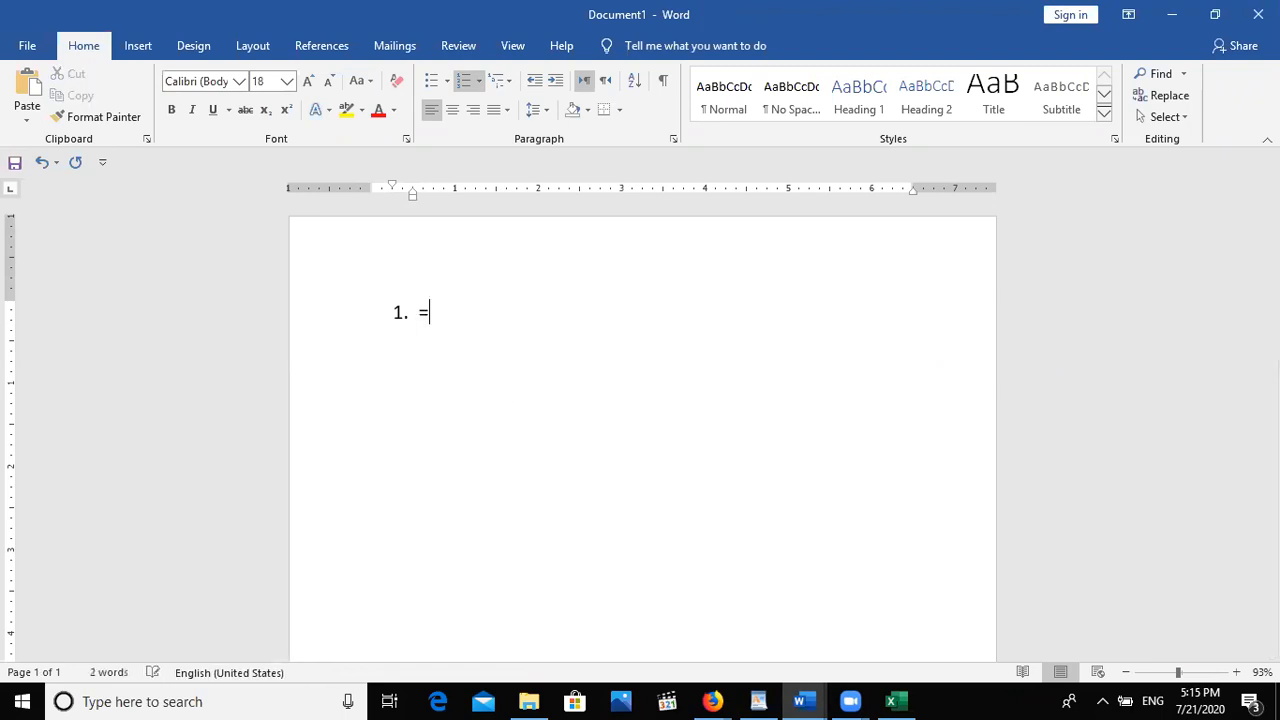
key("Return")
type("(")
key("Return")
Step: Write "General formulas + - * / multiple formulas" as the third list item
type("g")
key("BackSpace")
type("general ")
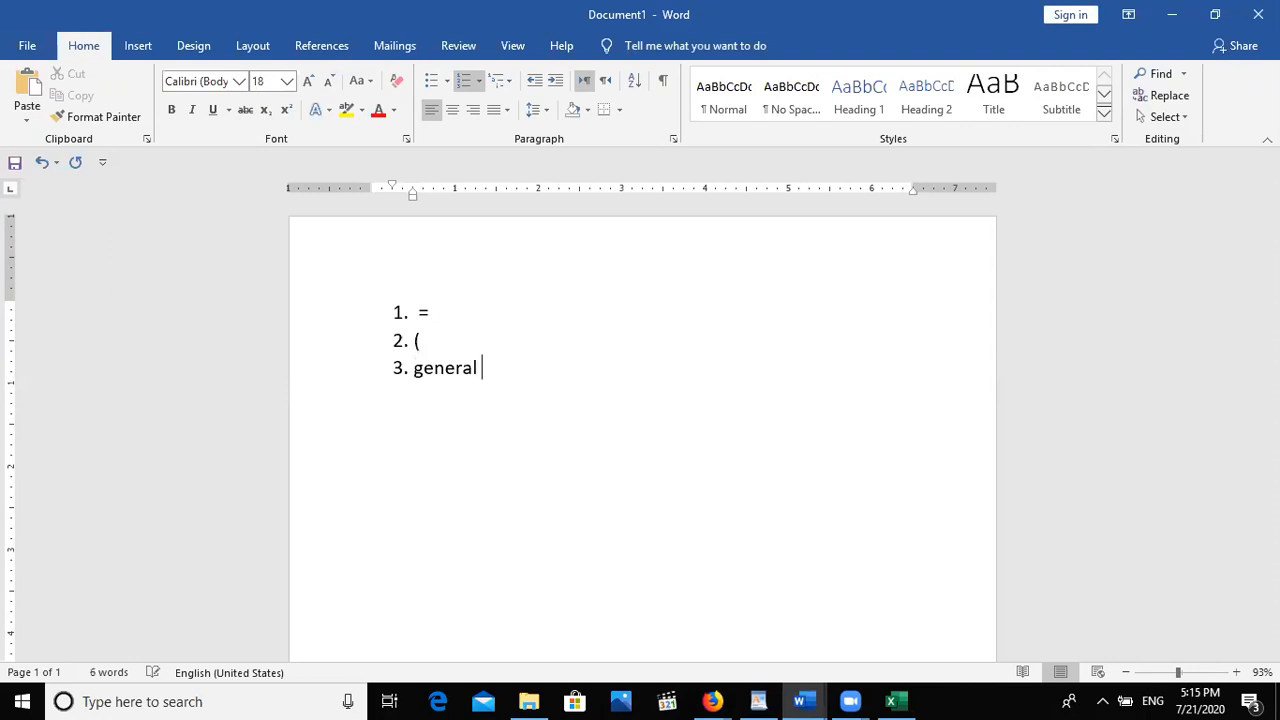
type("formu")
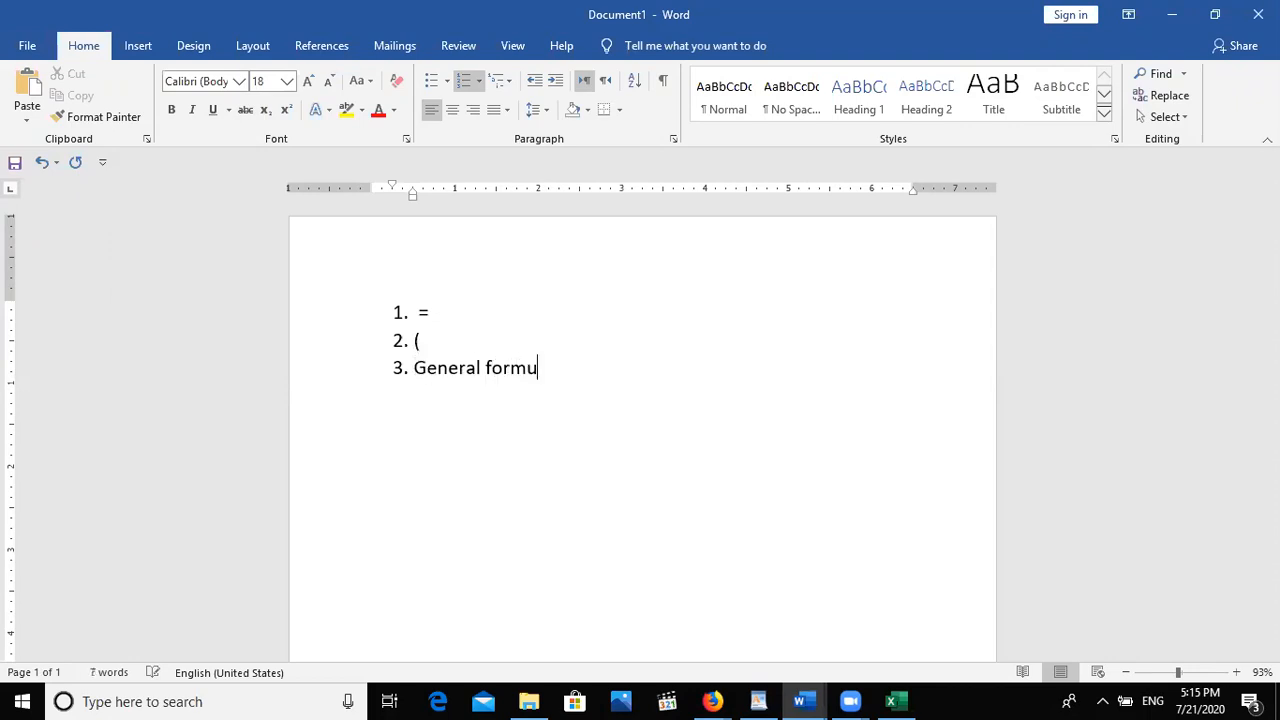
type("las + - *")
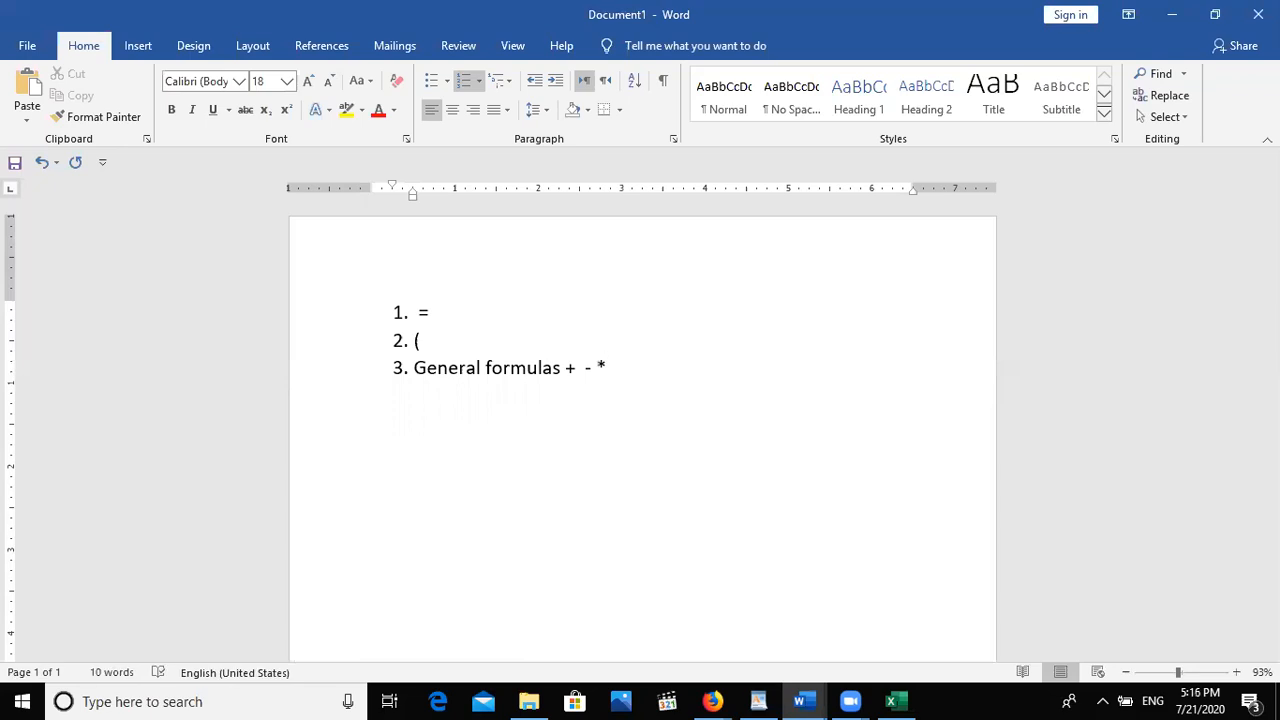
type(" / (")
key("BackSpace")
type("muli")
key("BackSpace")
type("tiple forum")
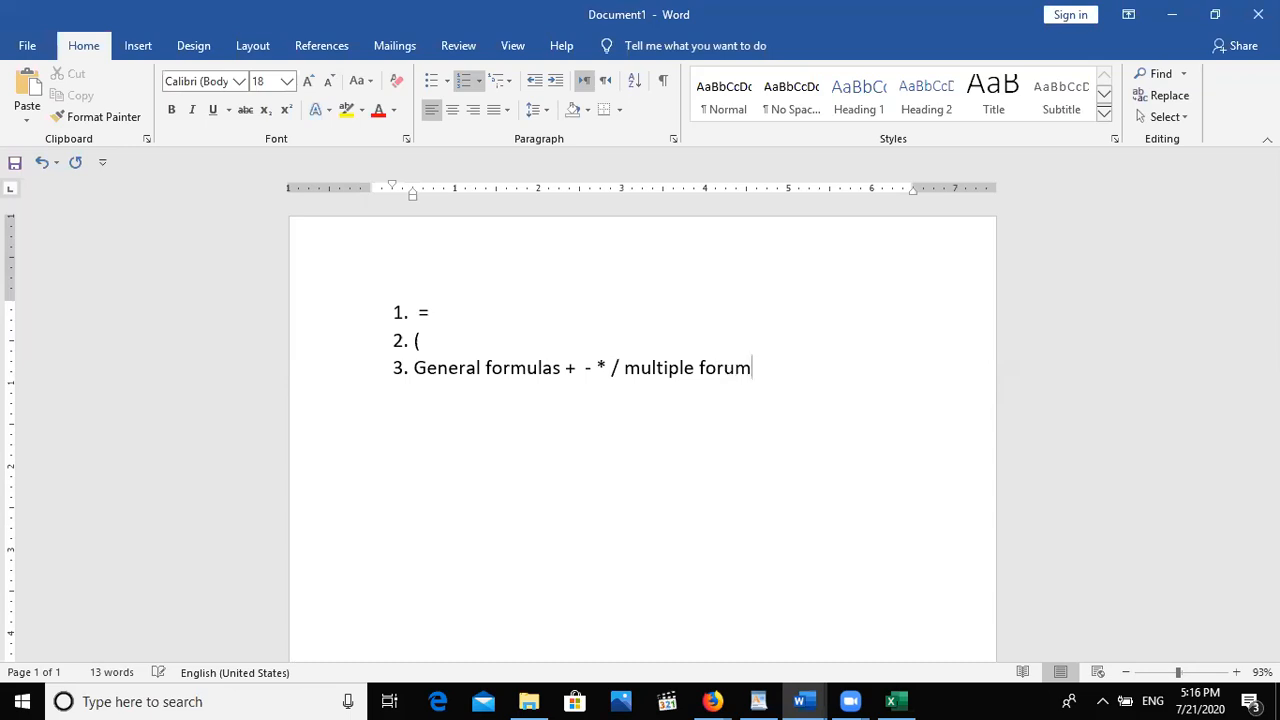
key("BackSpace")
key("BackSpace")
type("muls")
key("BackSpace")
type("as")
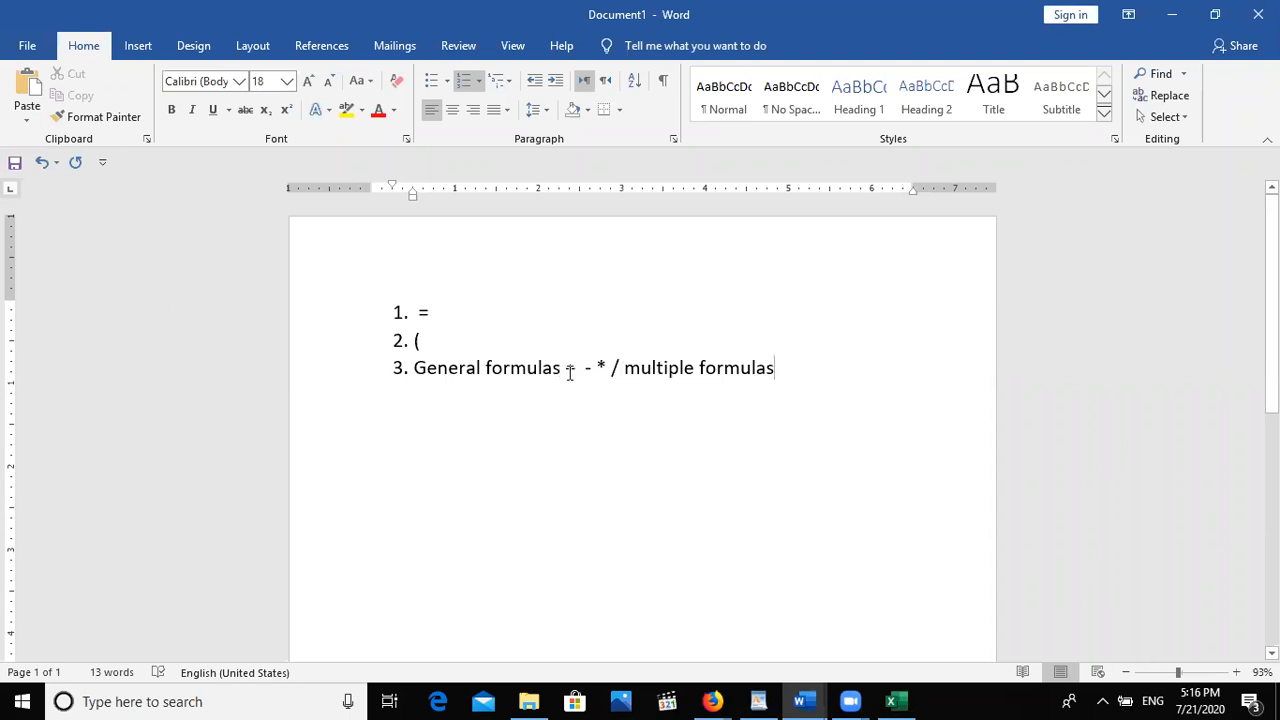
Step: Highlight the words "General formulas" in the third list item in yellow
left_click_drag(561, 369, 420, 366)
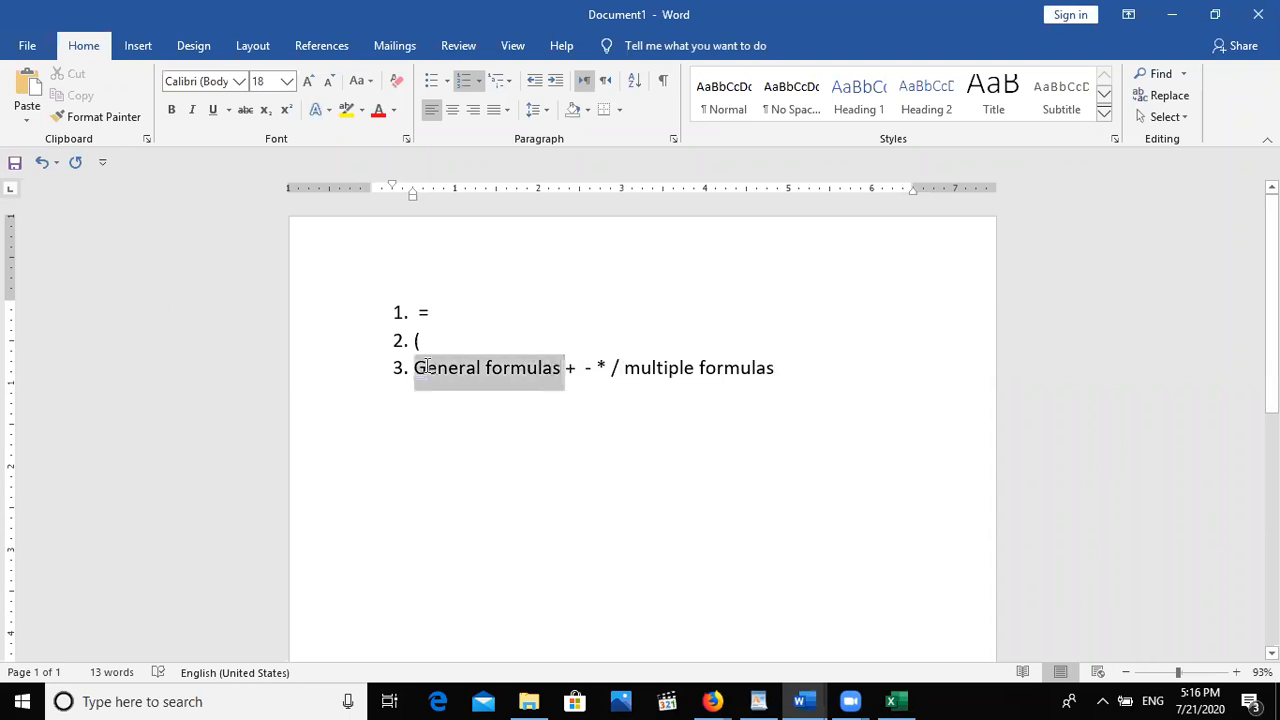
left_click(346, 110)
left_click(790, 372)
Step: Add "Cell addresses" as the fourth item of the numbered list
key("Return")
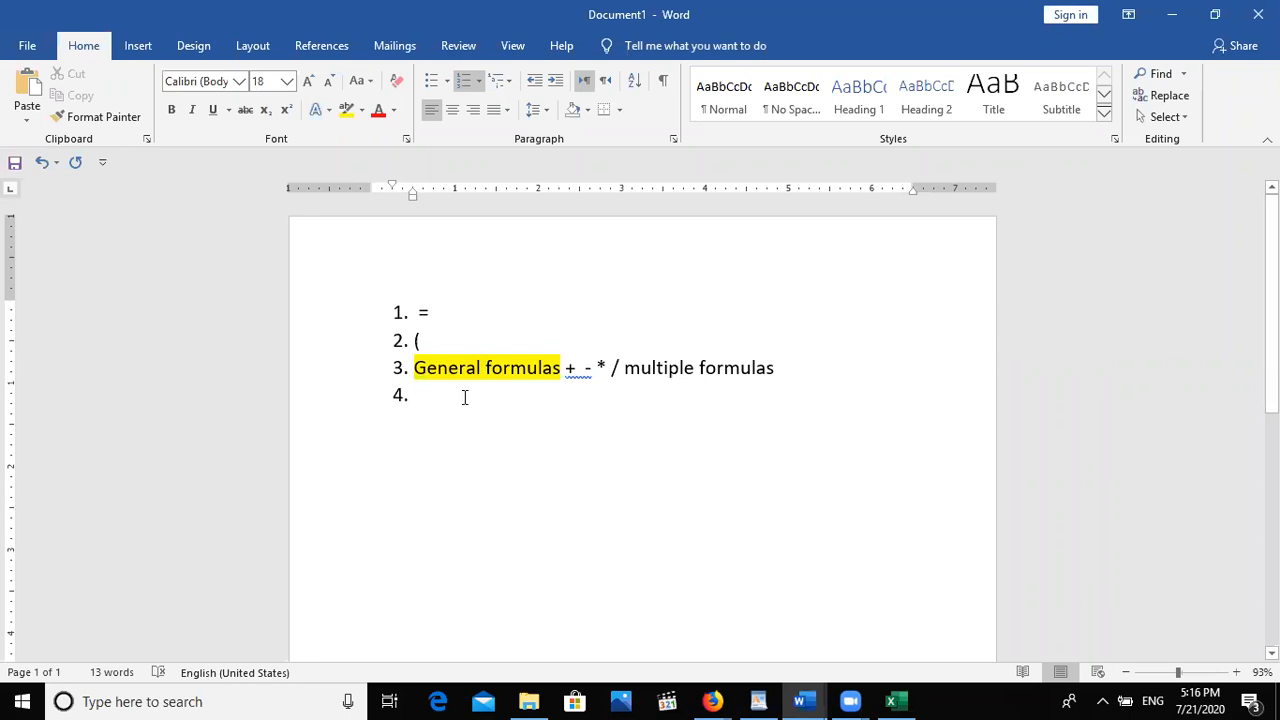
type("cell adre")
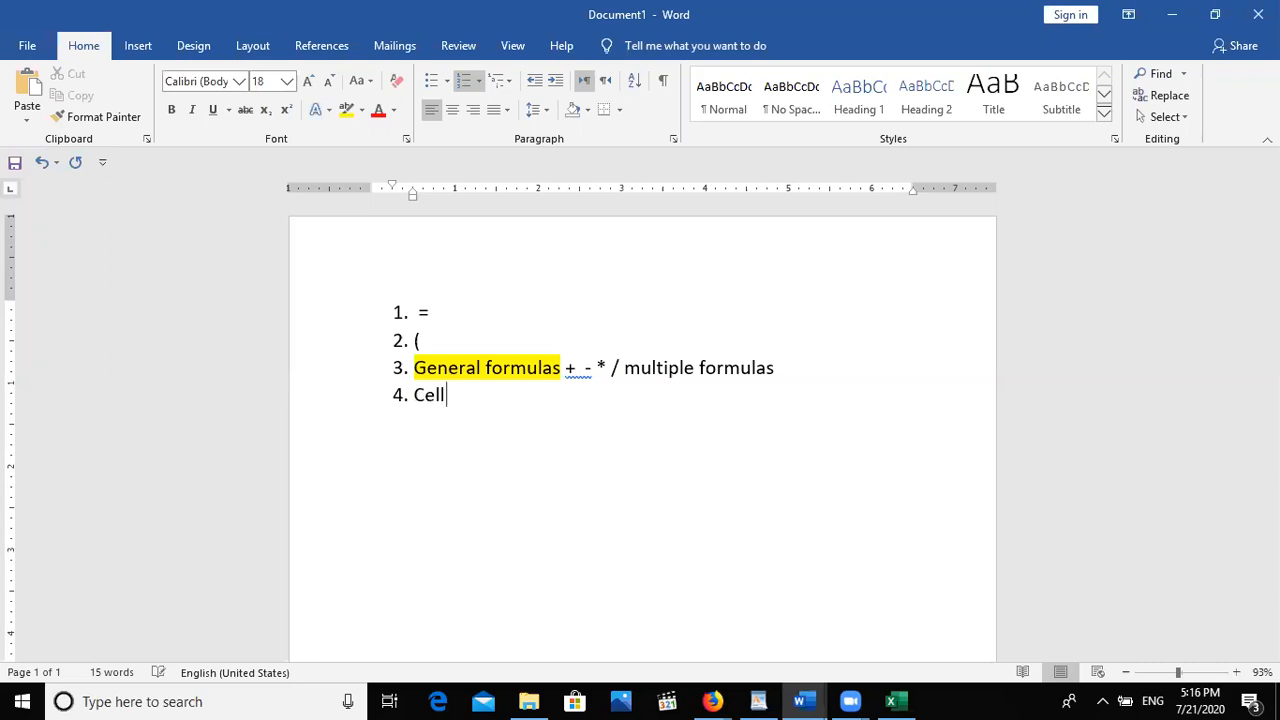
type("sses")
key("Return")
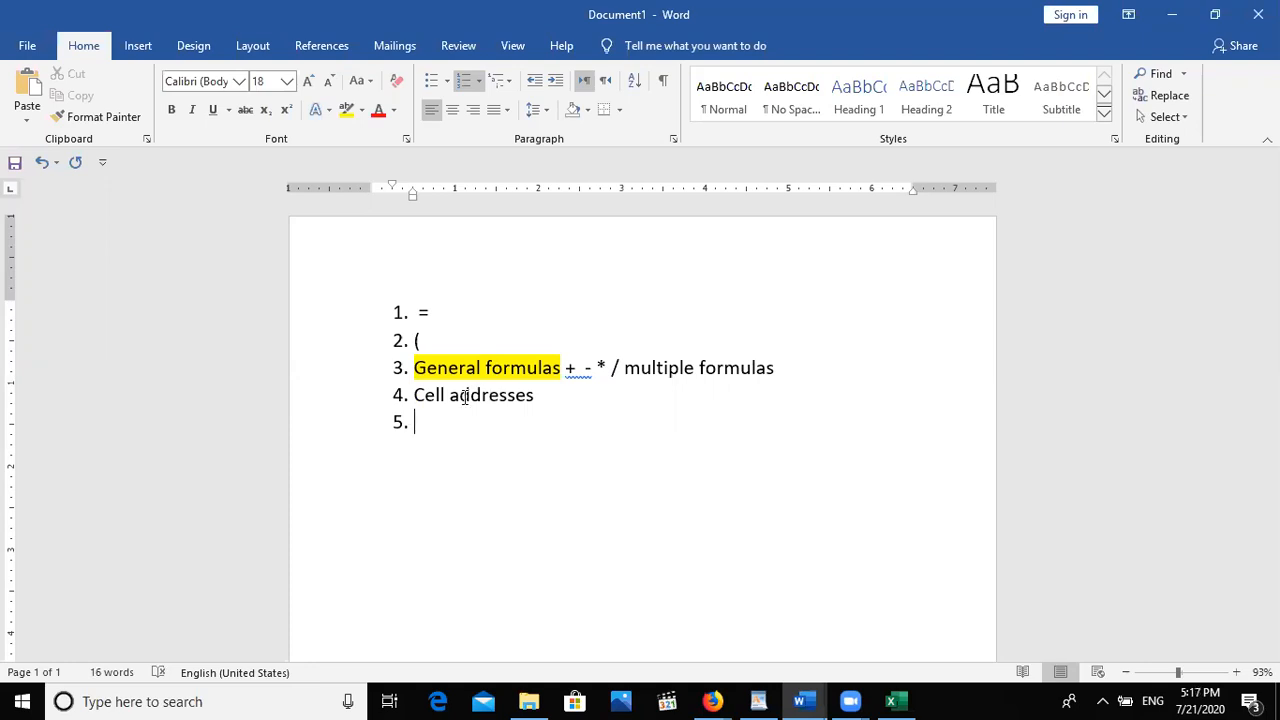
Step: Add ")" and "Enter" as the fifth and sixth items, and end the numbered list
type(")")
key("Return")
type("enter")
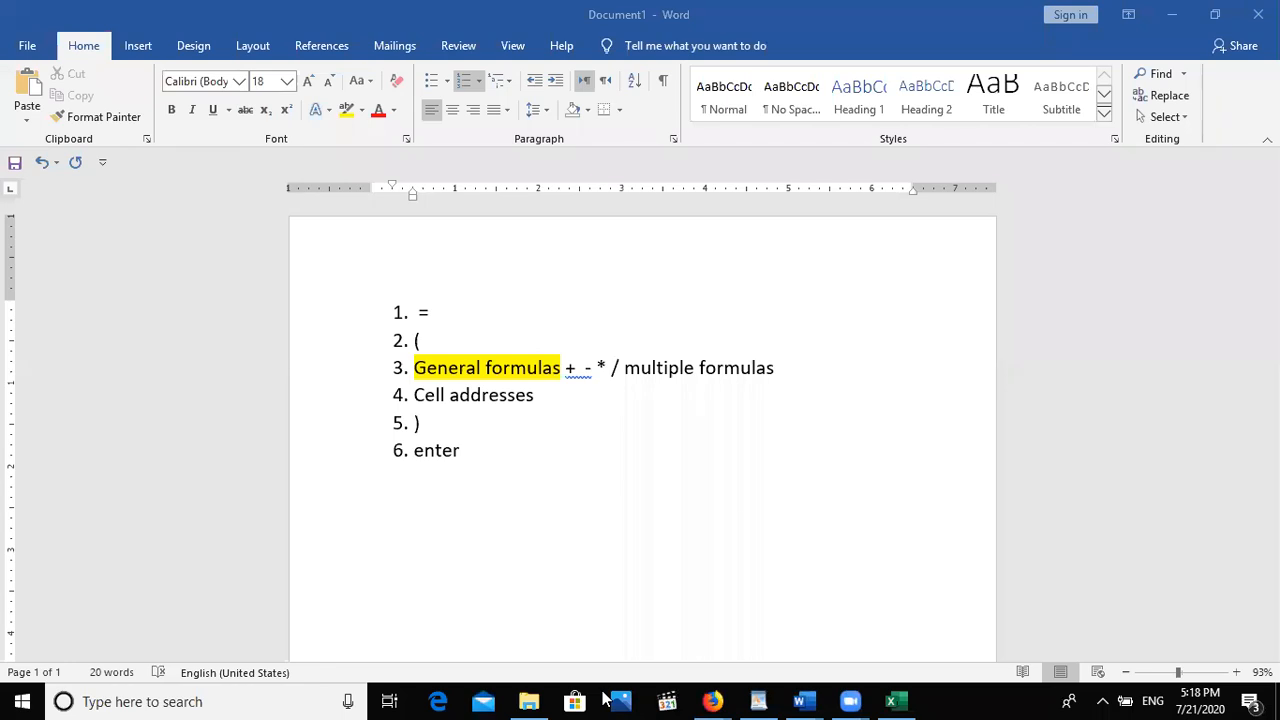
left_click(491, 482)
key("Return")
key("Return")
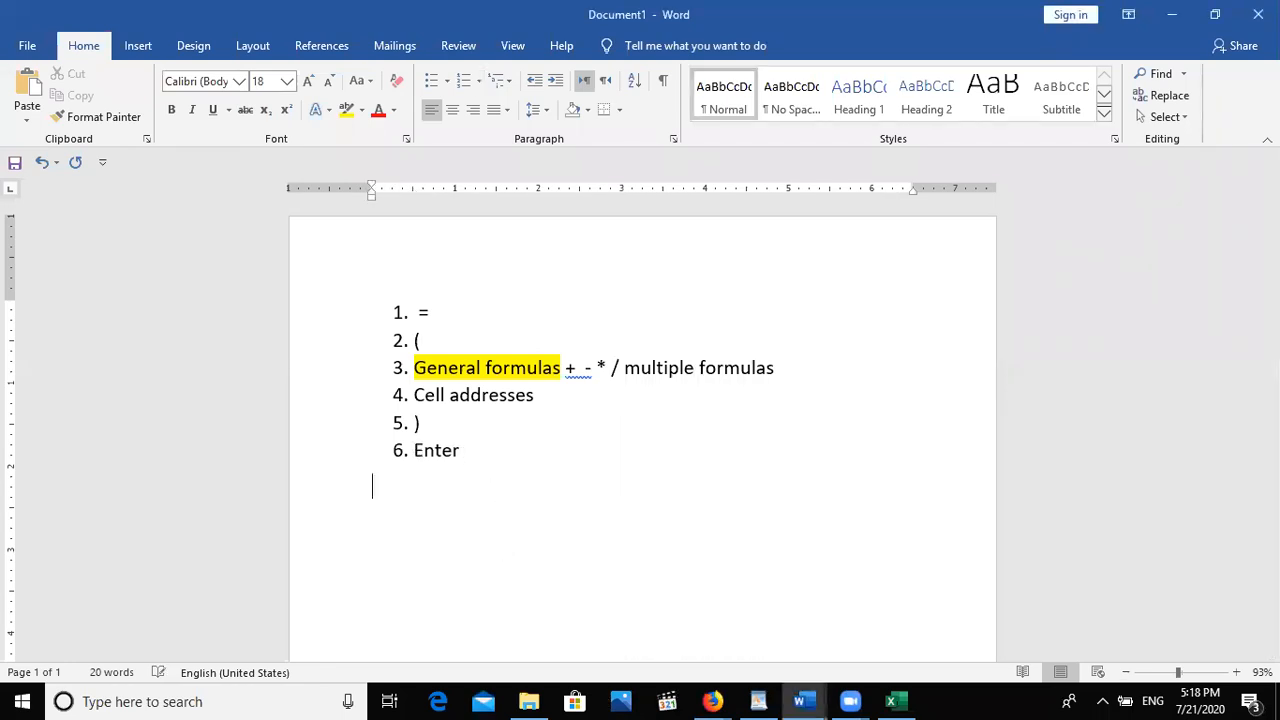
Step: Switch to the Excel workbook, add a new sheet, and enter 34, 45 and 76 in cells A1 to A3
left_click(891, 701)
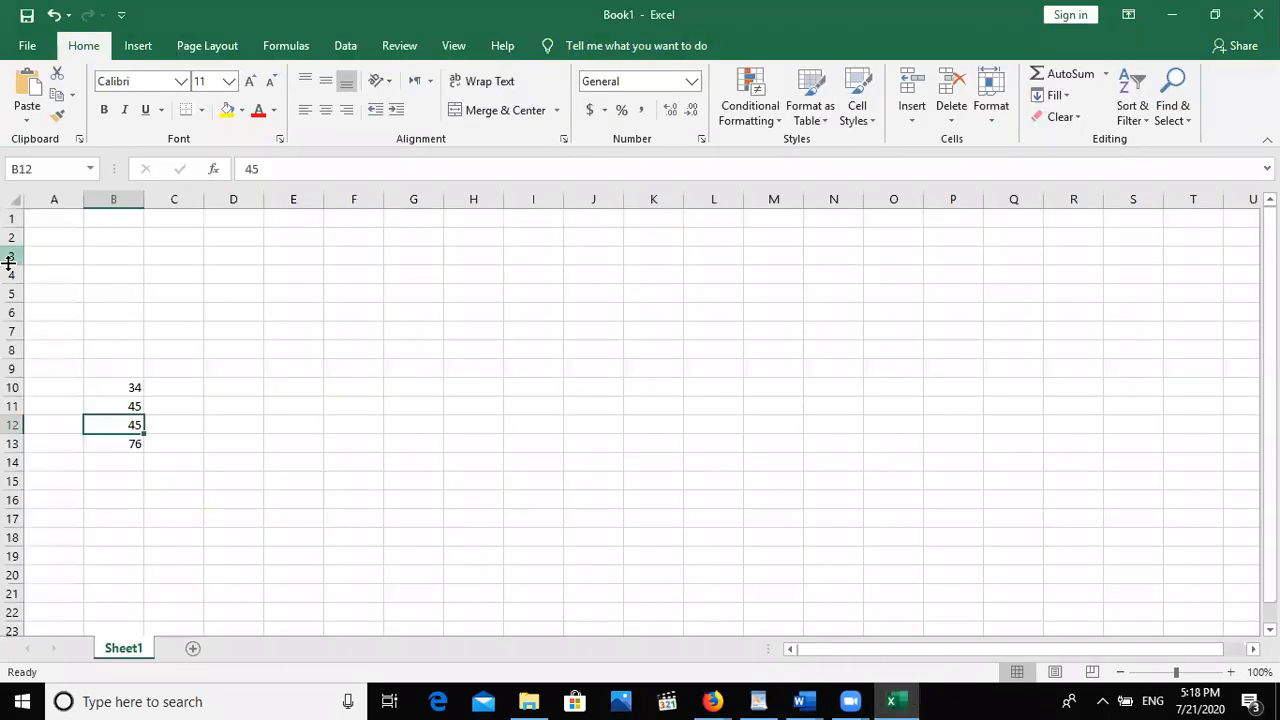
left_click(194, 649)
type("34")
key("Return")
type("45")
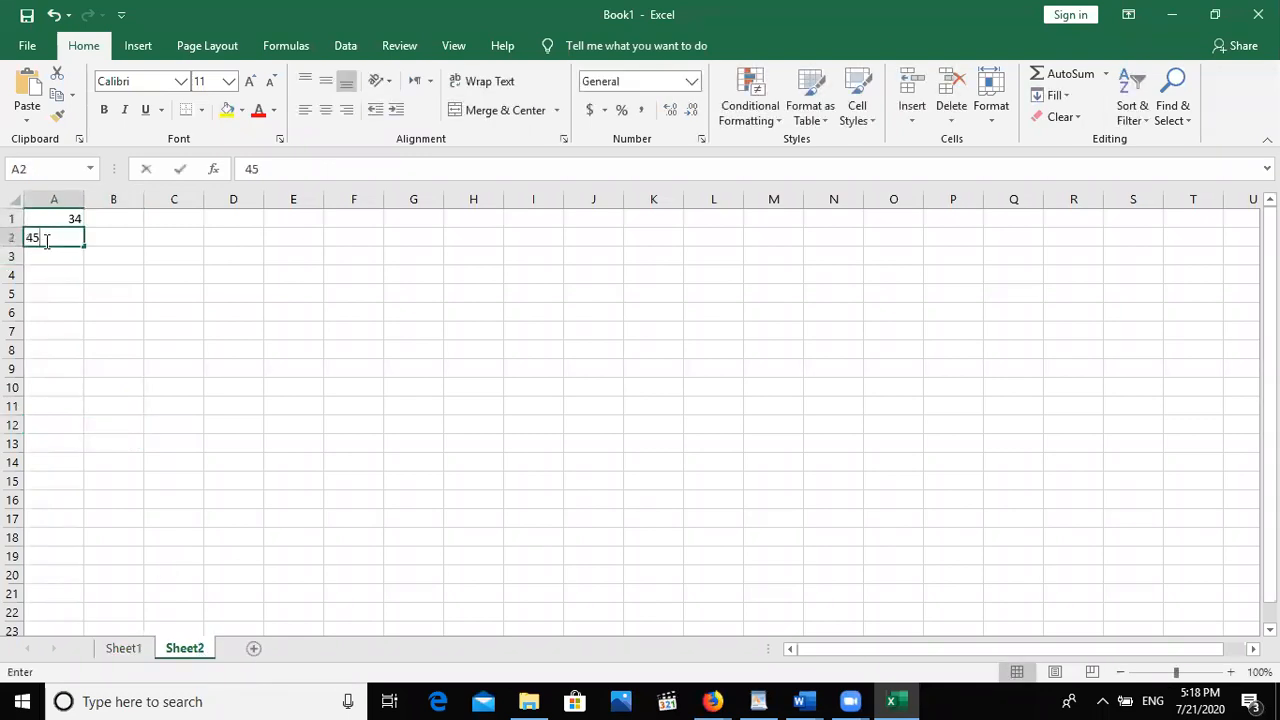
key("Return")
type("76")
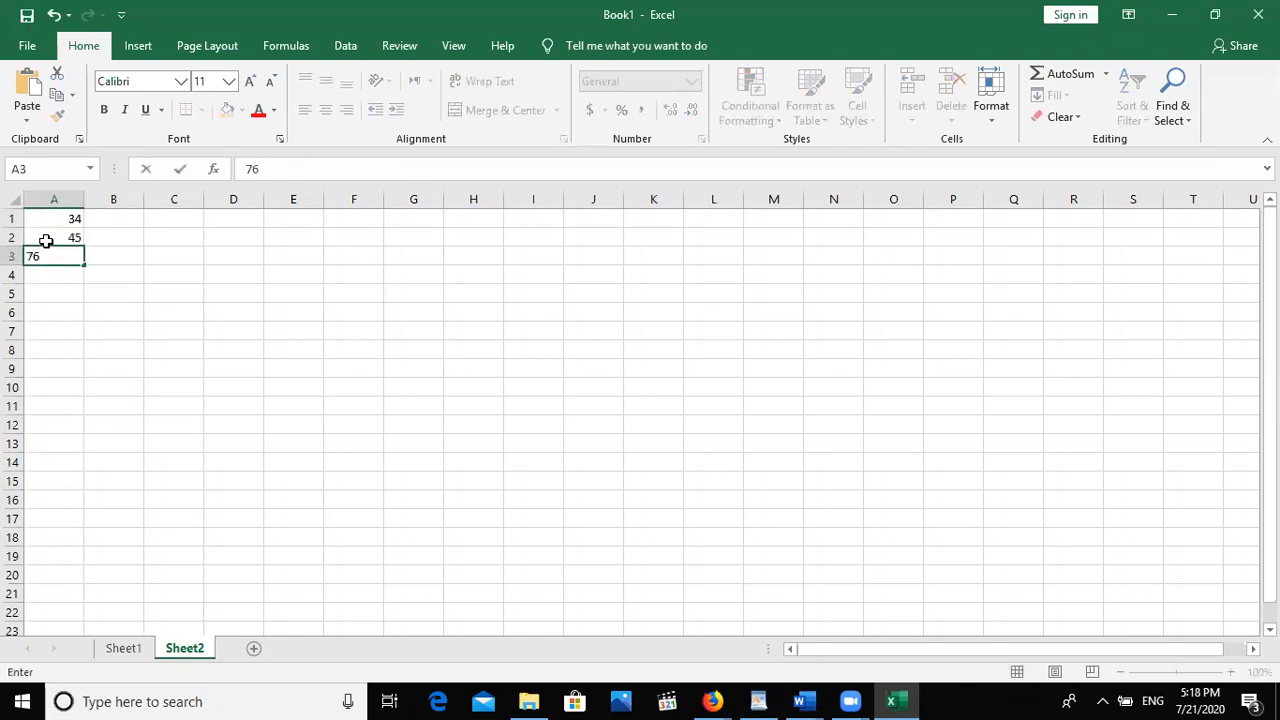
key("Return")
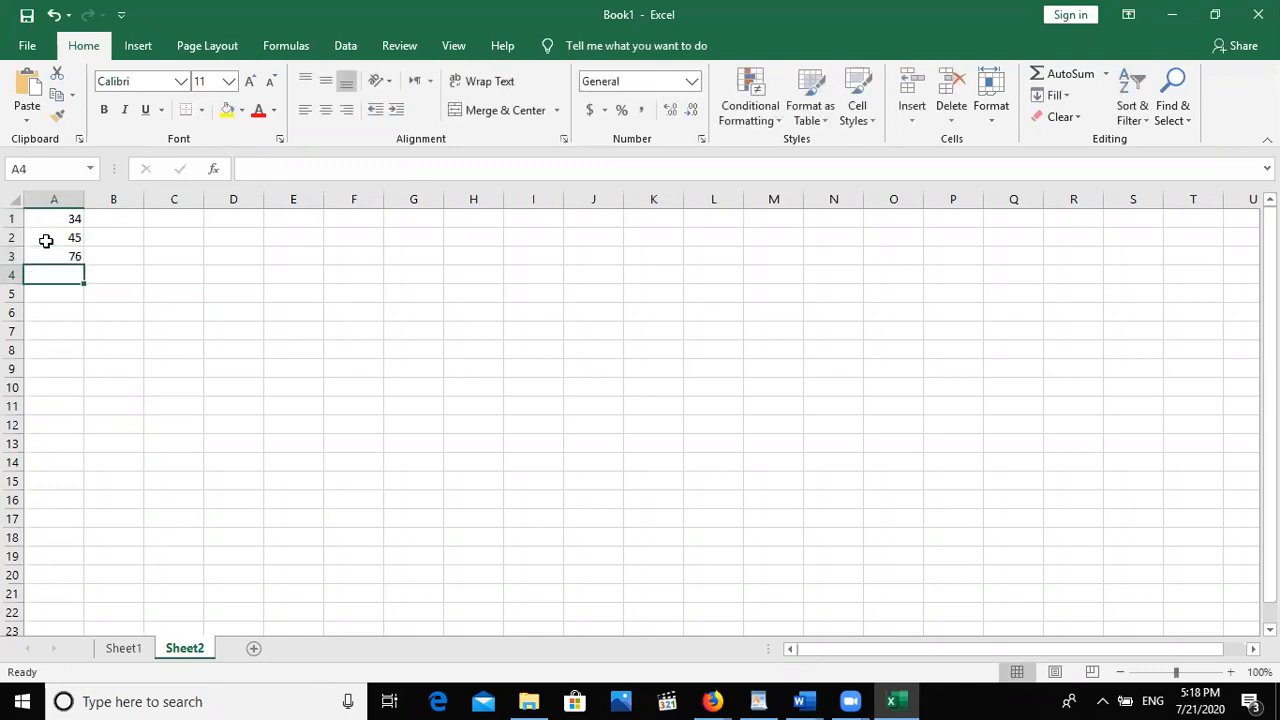
Step: Add the three numbers in cell A6 with the formula =(a1+a2+a3), and reopen the formula to review its cell references
left_click(56, 308)
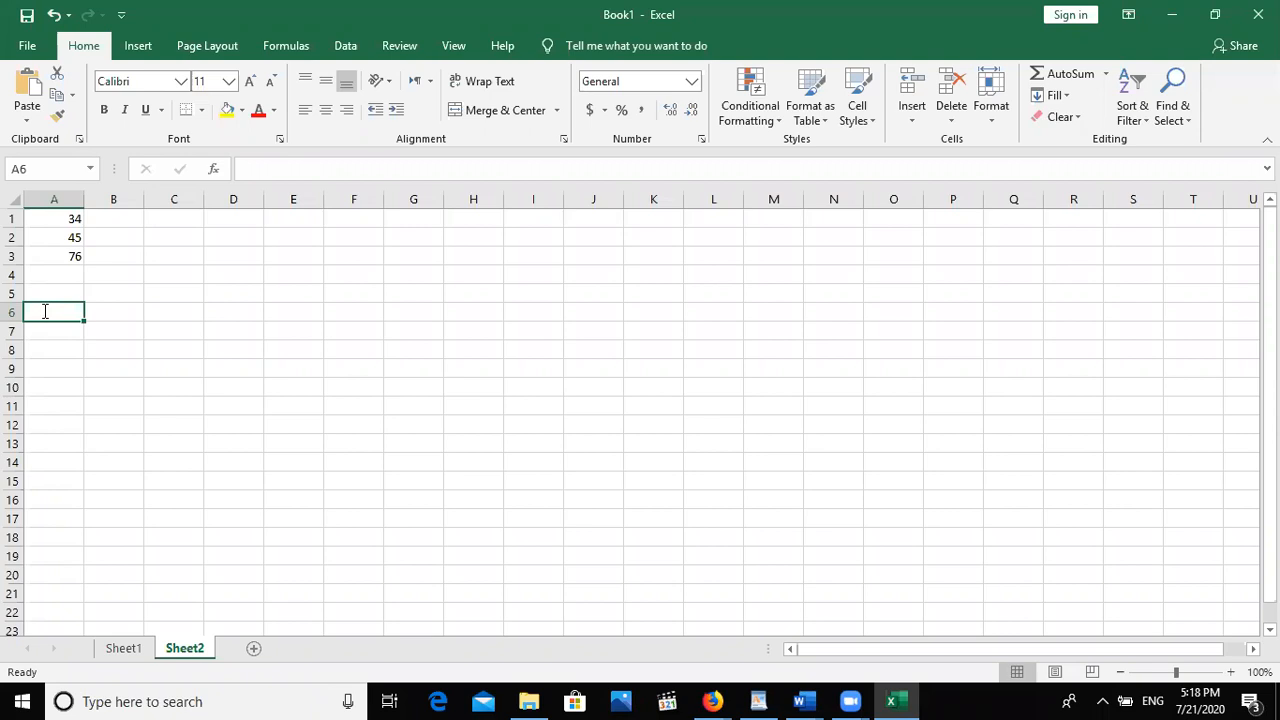
type("=")
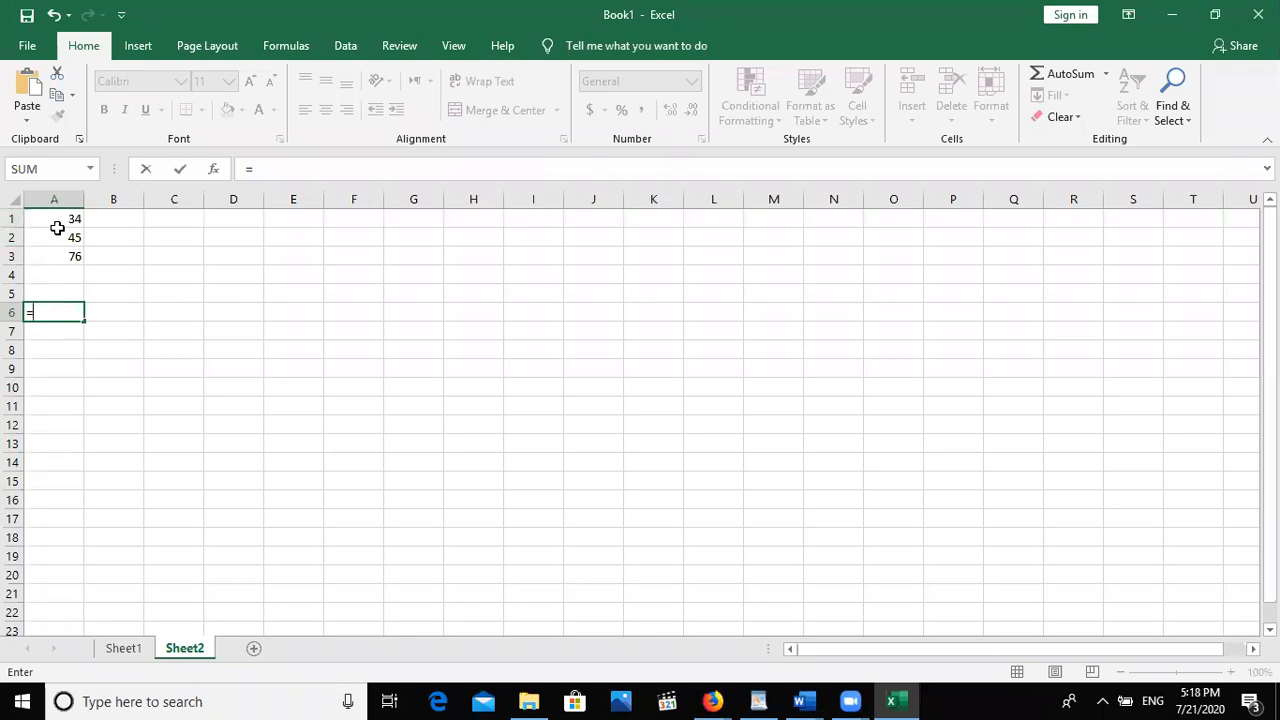
type("(")
type("a1")
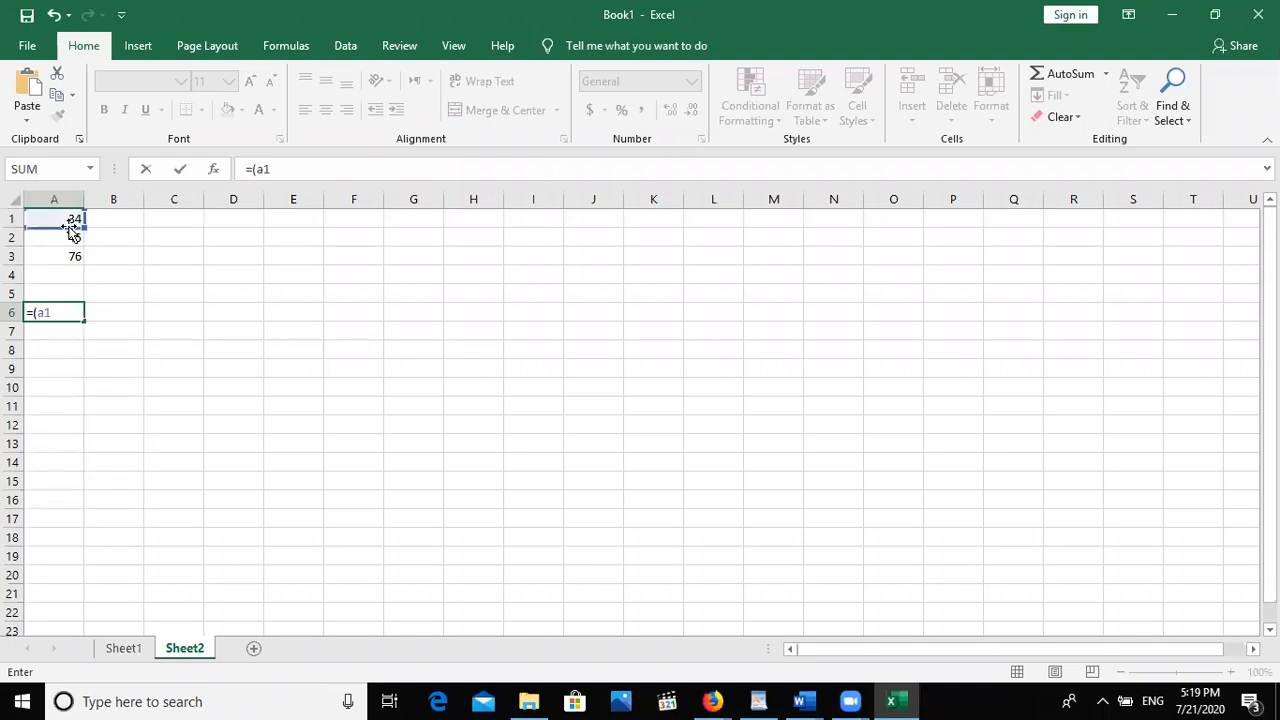
type("+a2")
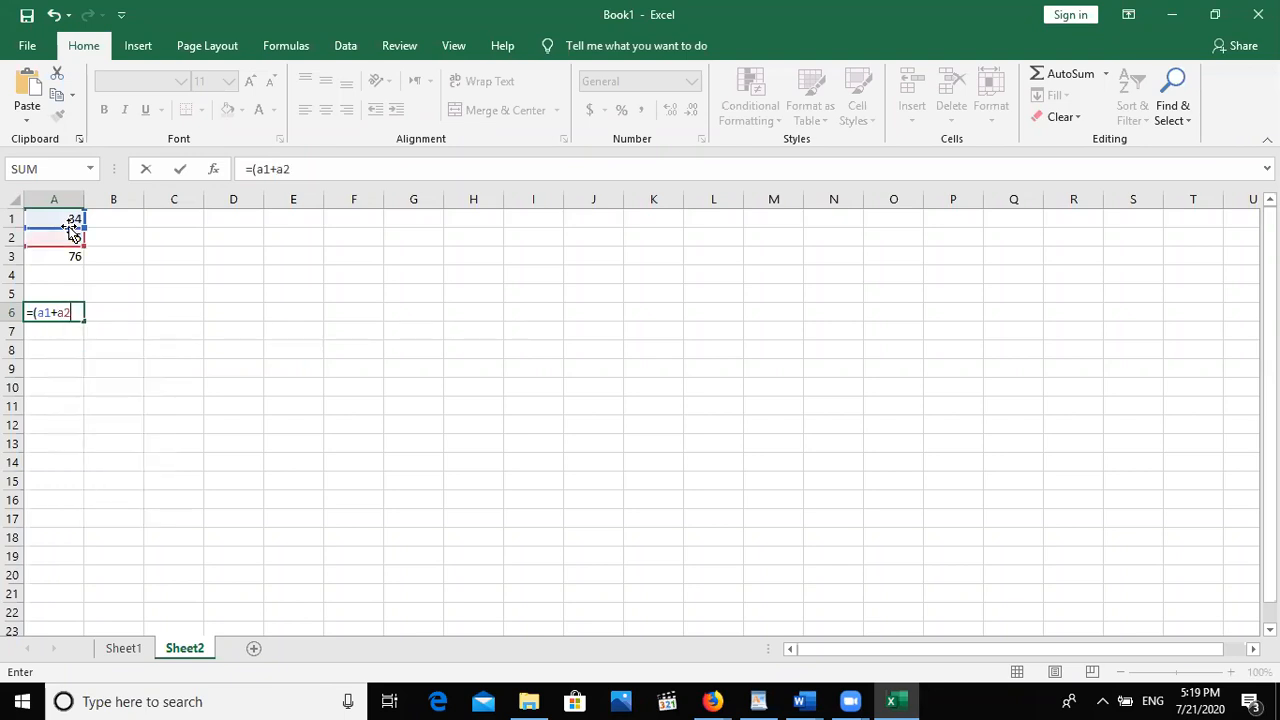
type("+")
type("a")
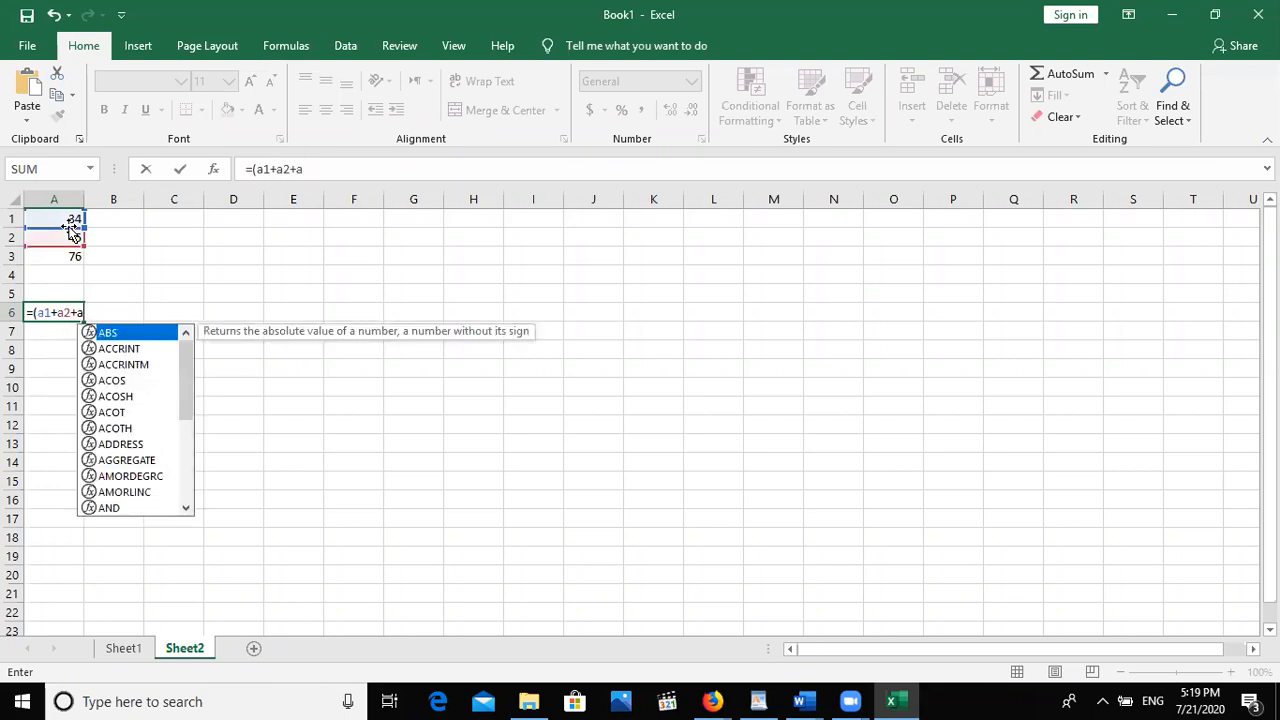
type("3)")
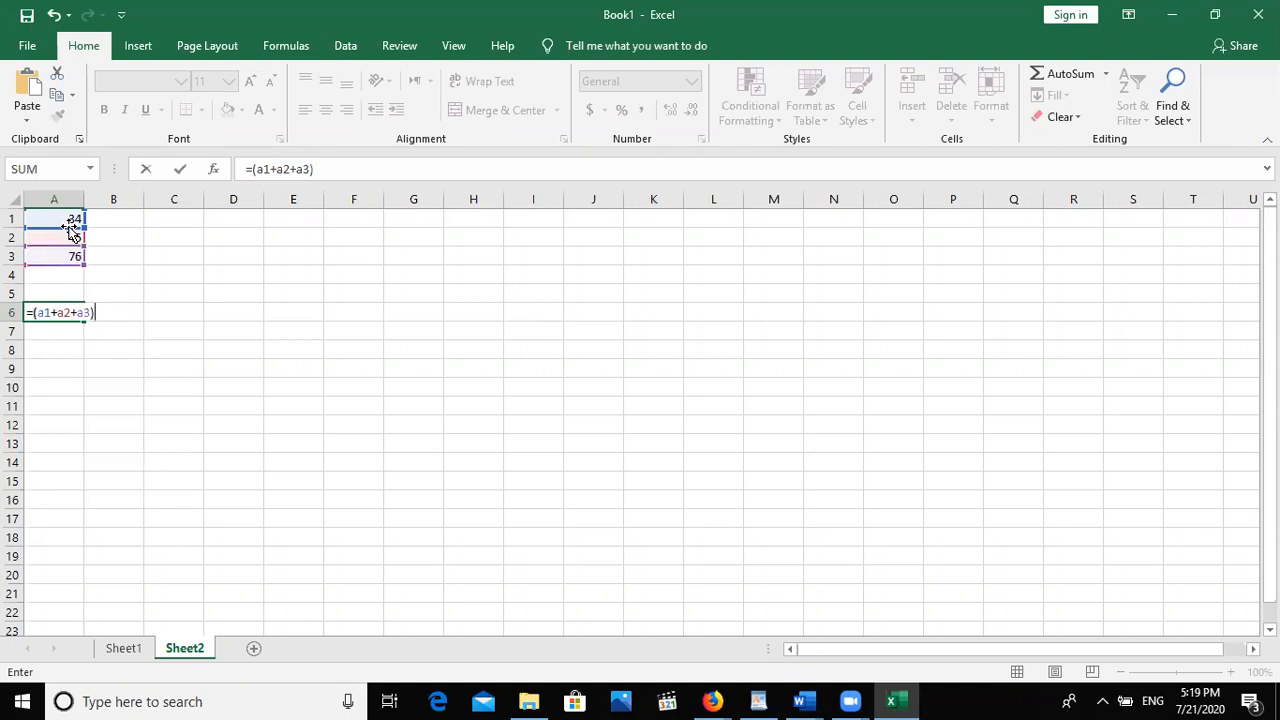
key("Return")
left_click(62, 313)
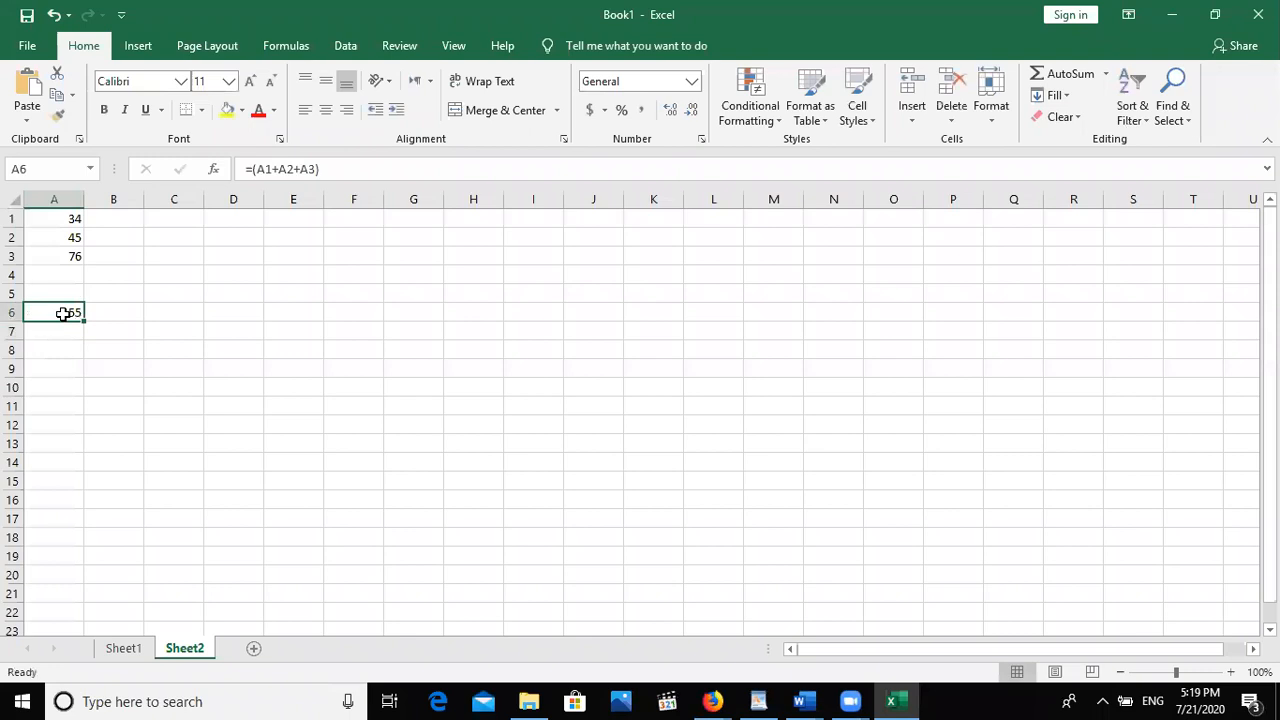
double_click(62, 313)
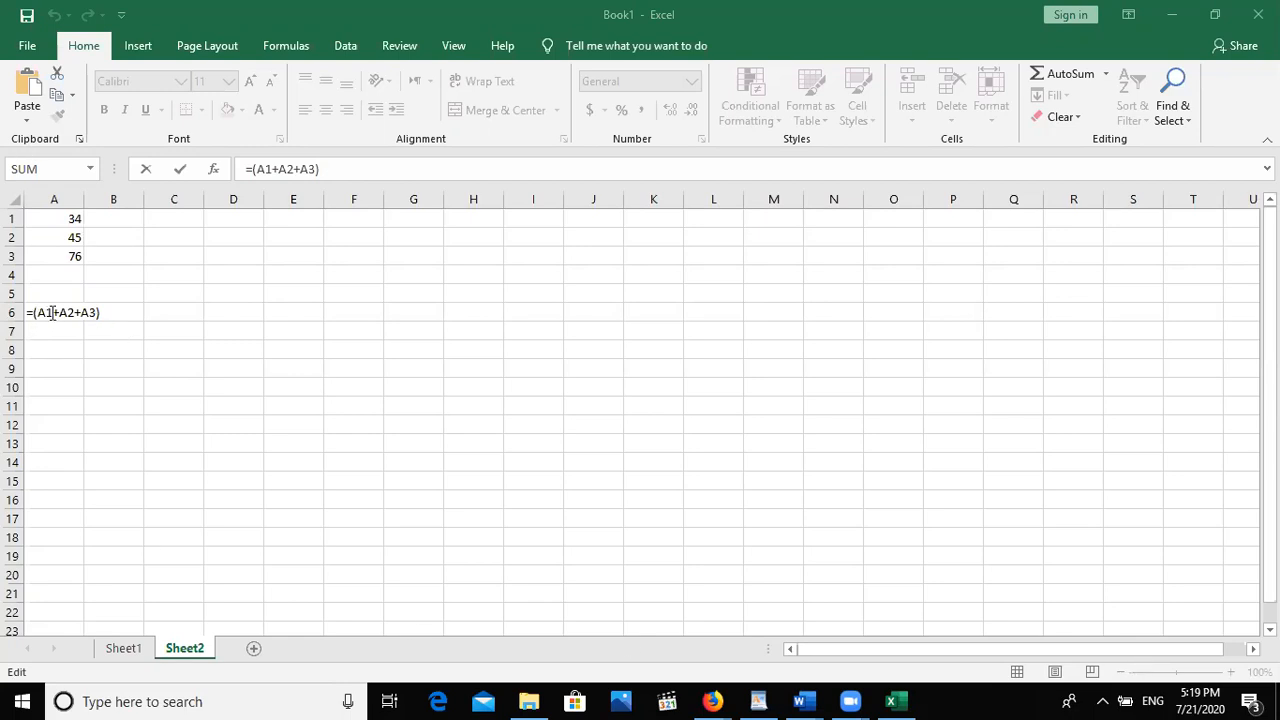
left_click(102, 313)
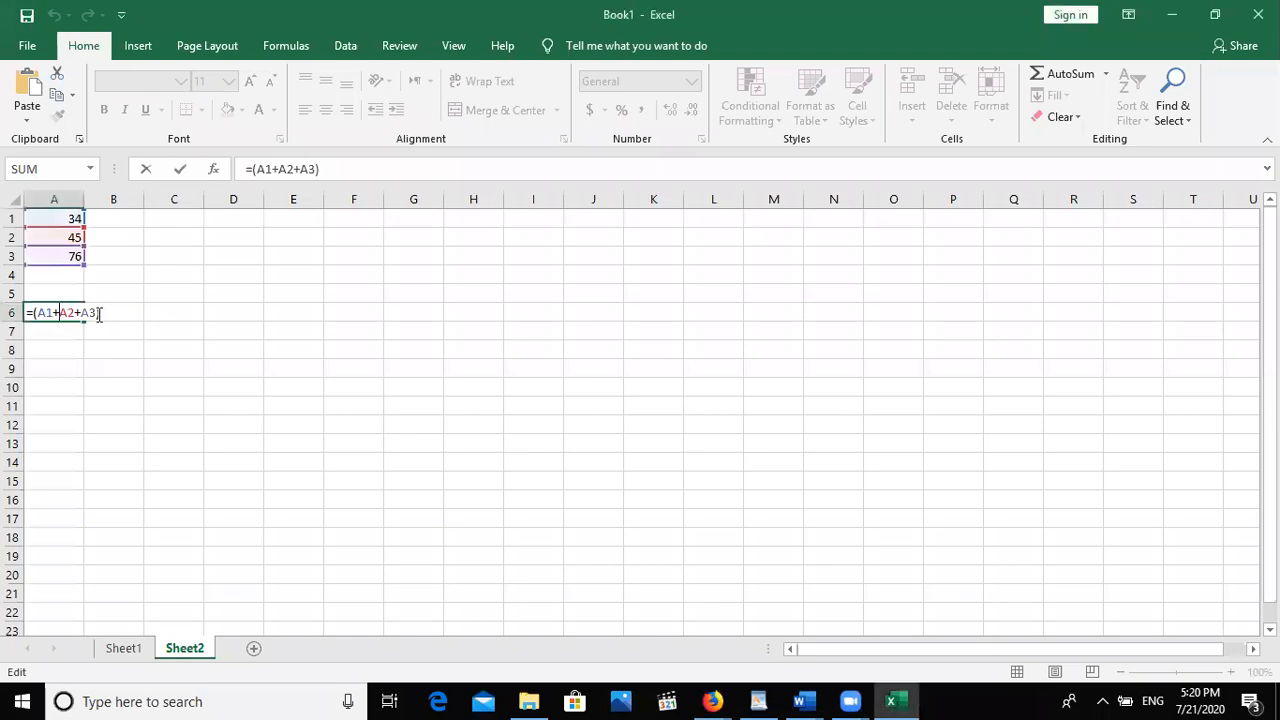
key("Return")
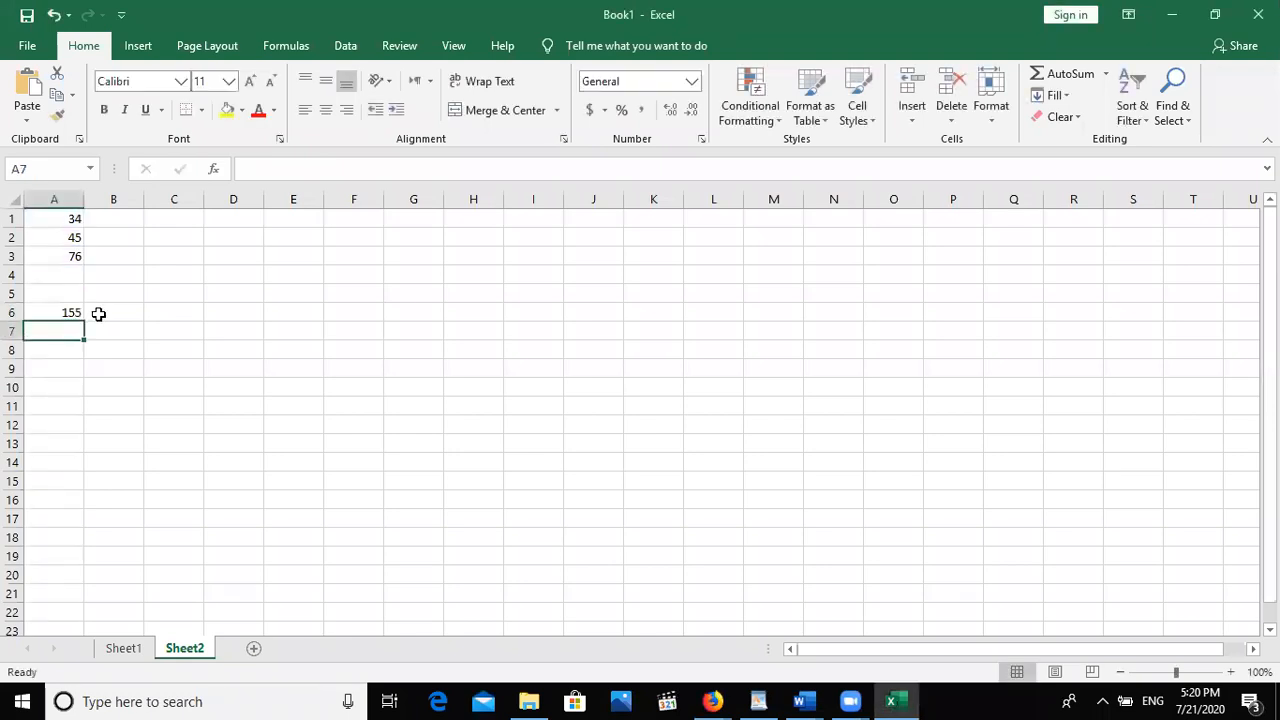
Step: Subtract the second and third numbers from the first in cell A7 with the formula =a1-a2-a3
type("=a1")
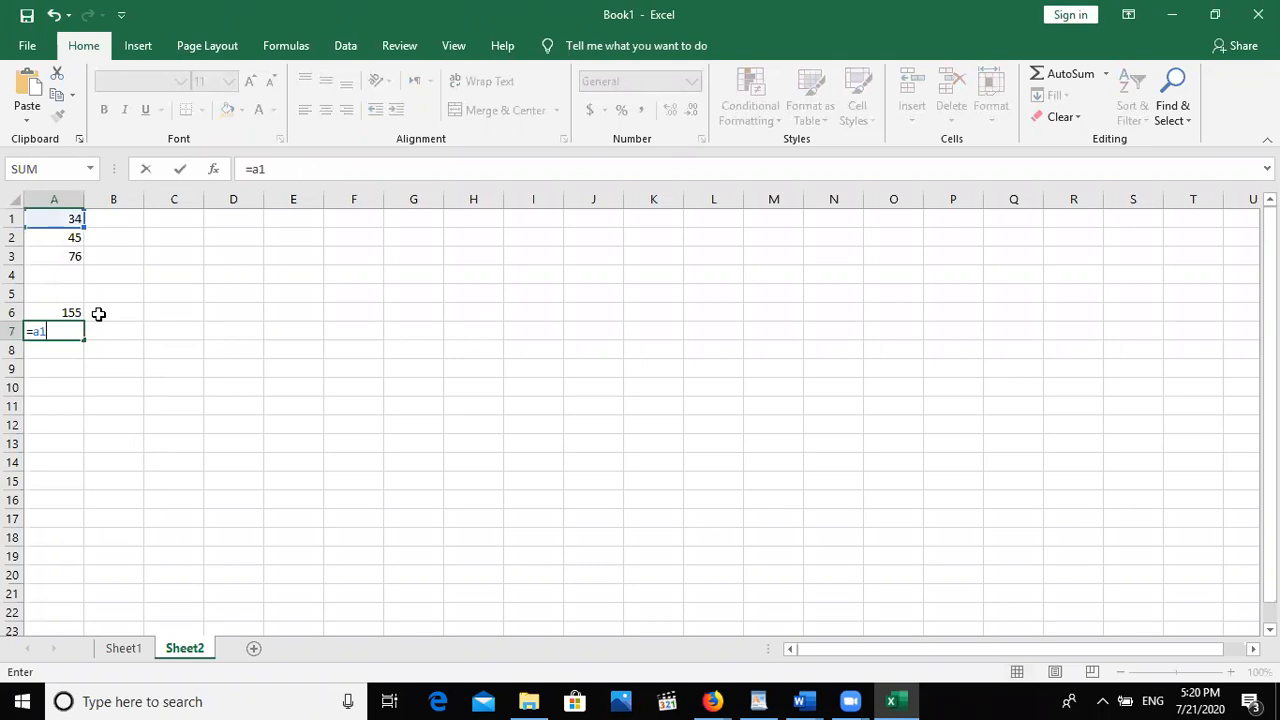
type("-a2")
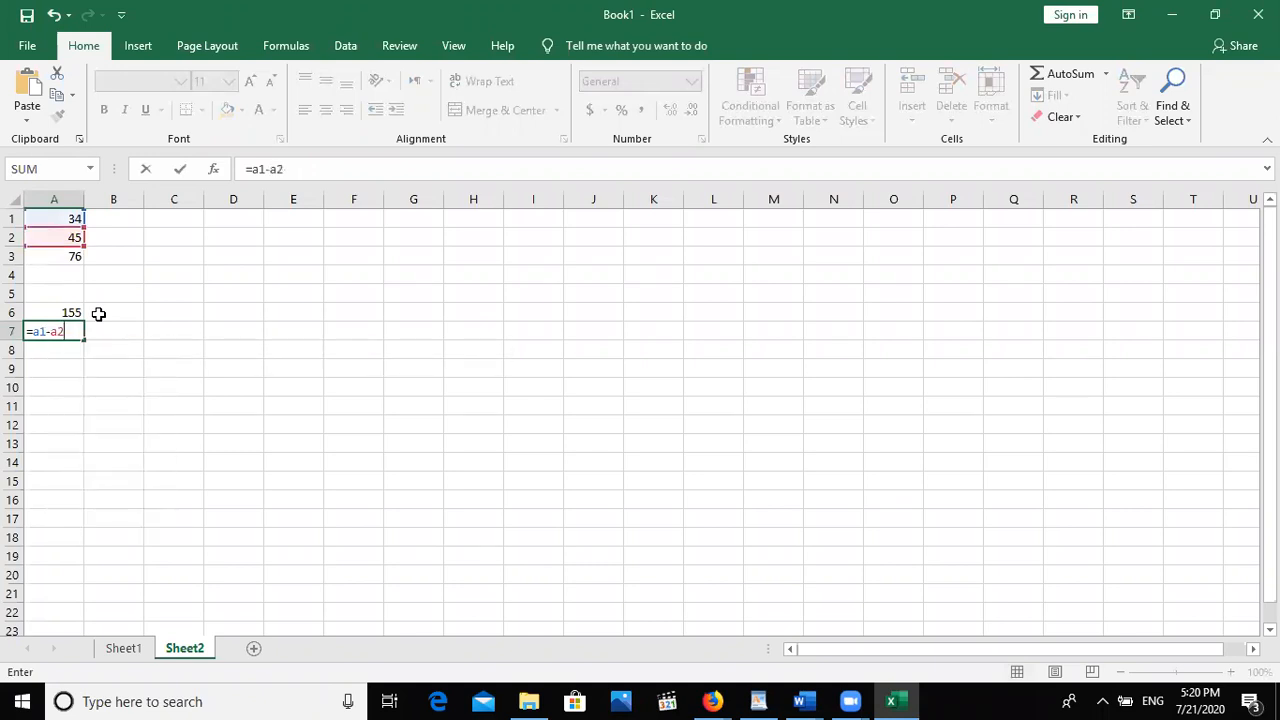
type("-a3")
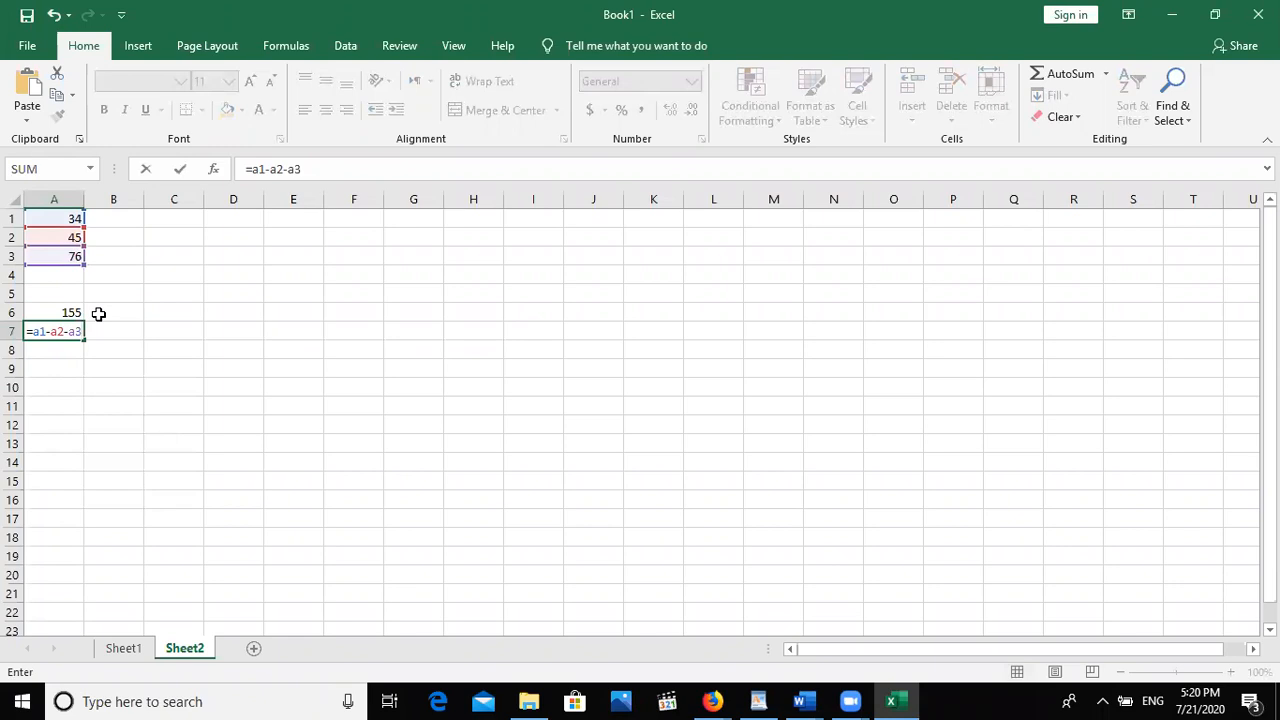
key("Return")
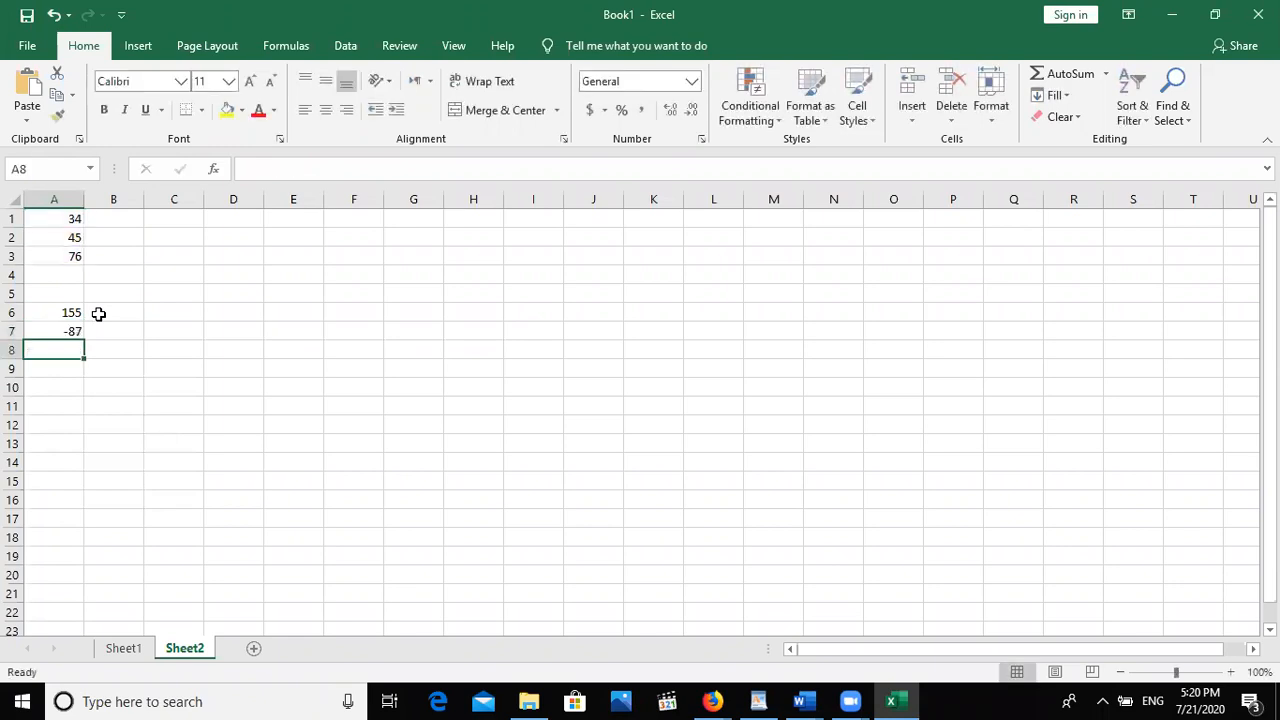
Step: Multiply the three numbers in cell A8 with the formula =a1*a2*a3
type("=a")
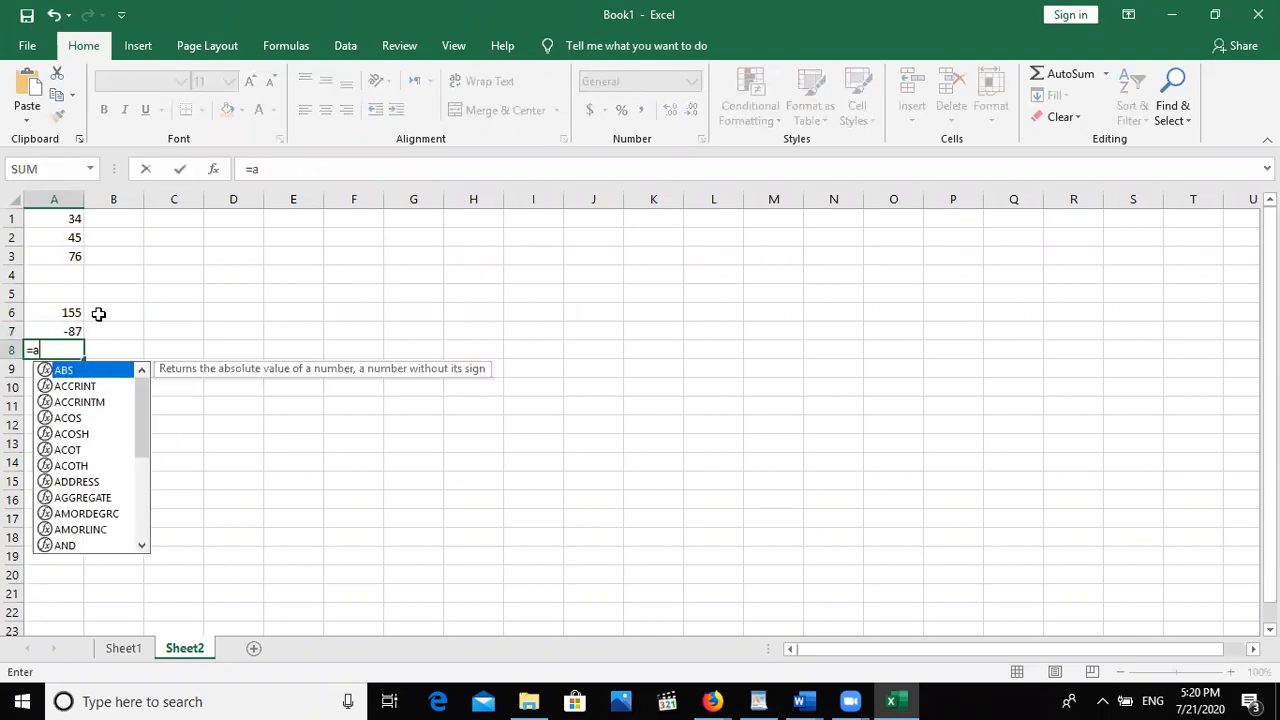
type("1*")
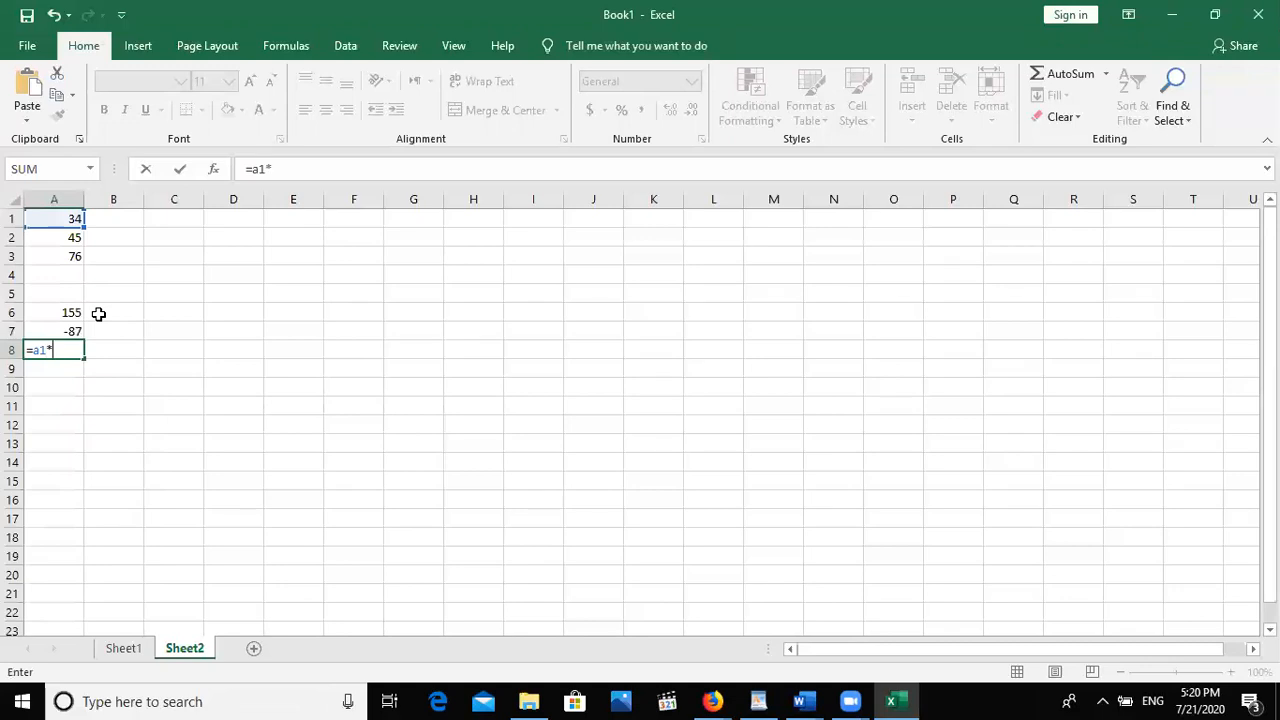
type("a2")
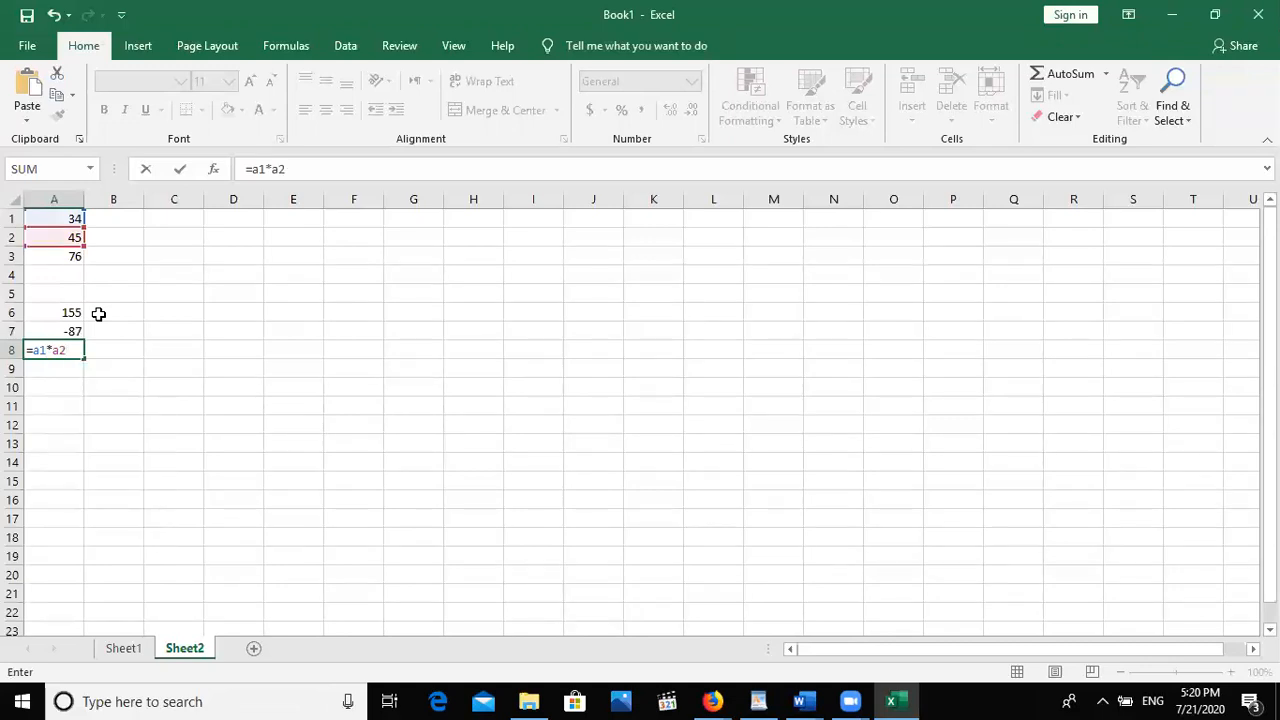
type("*a")
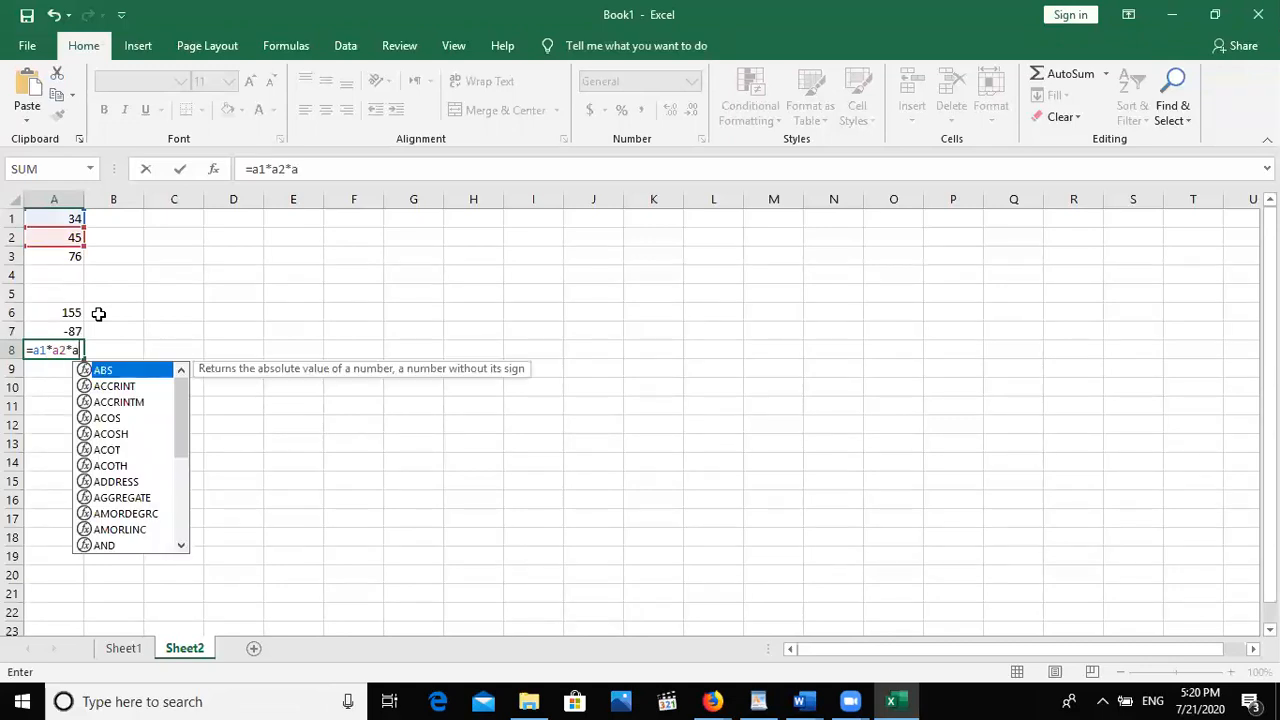
type("3")
key("Return")
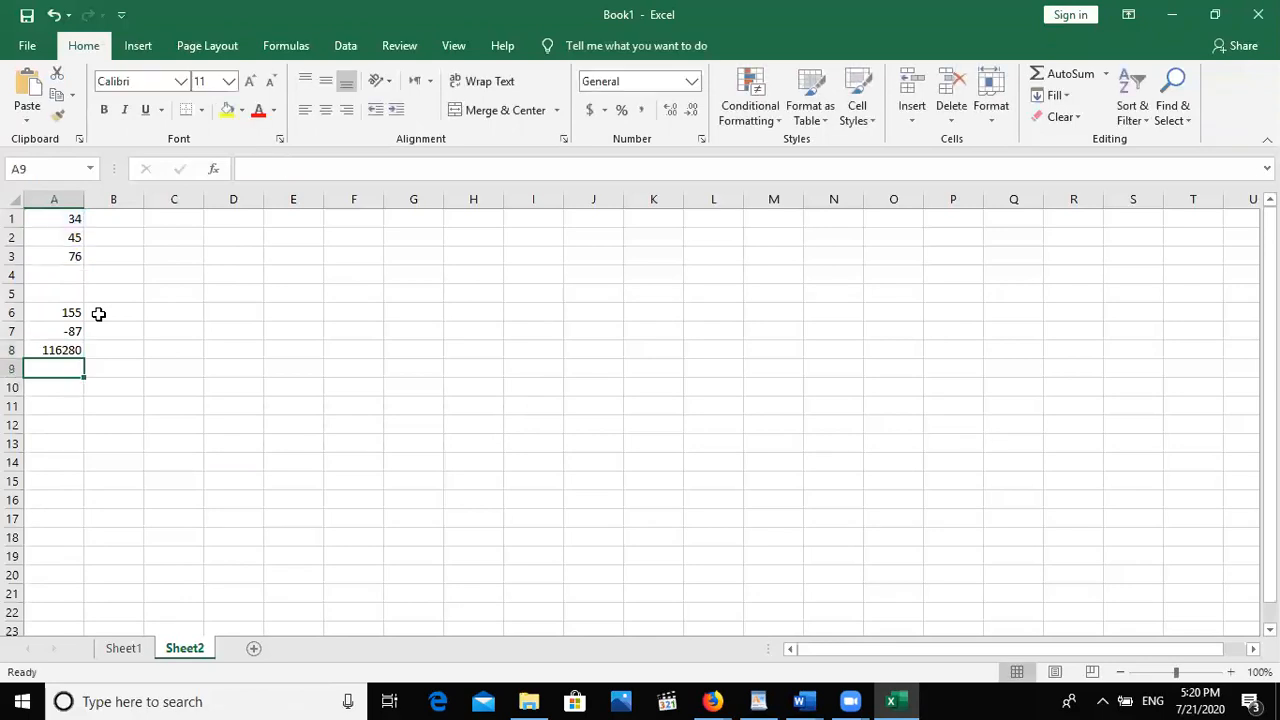
Step: Divide the first number by the other two in cell A9 with =a1/a2/a3, and review the formulas in A6 to A9
type("=")
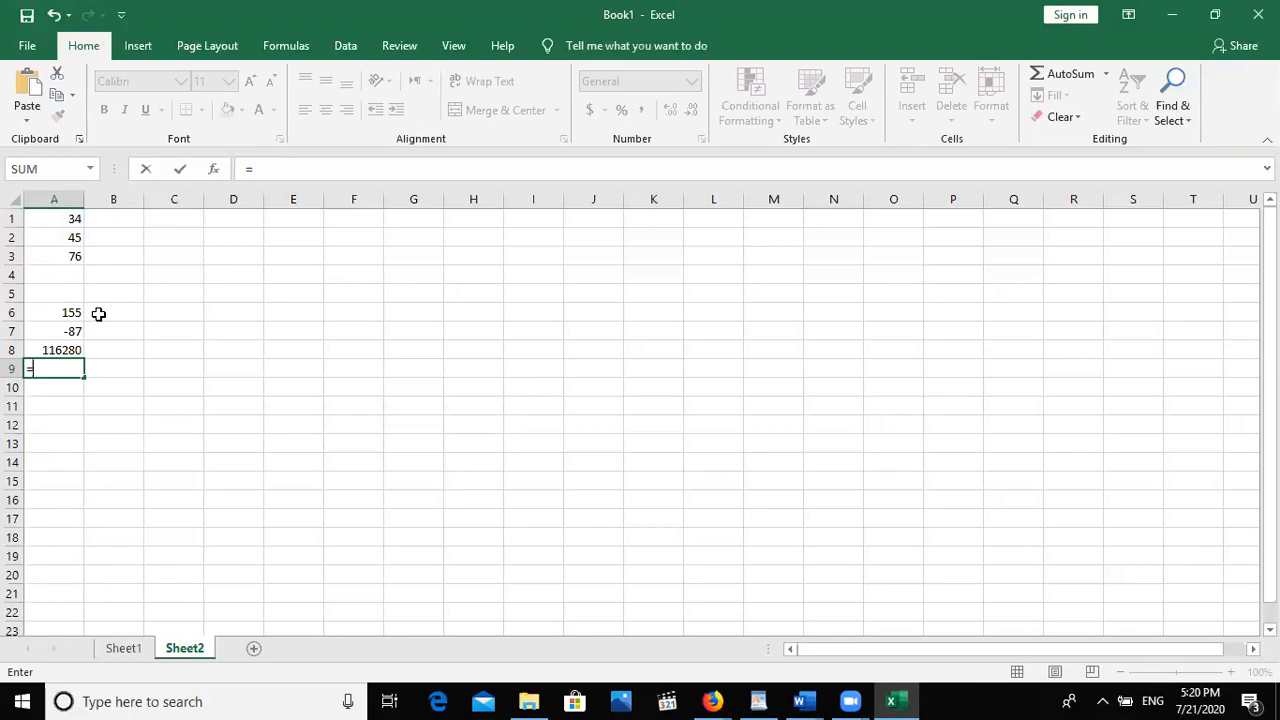
type("a1")
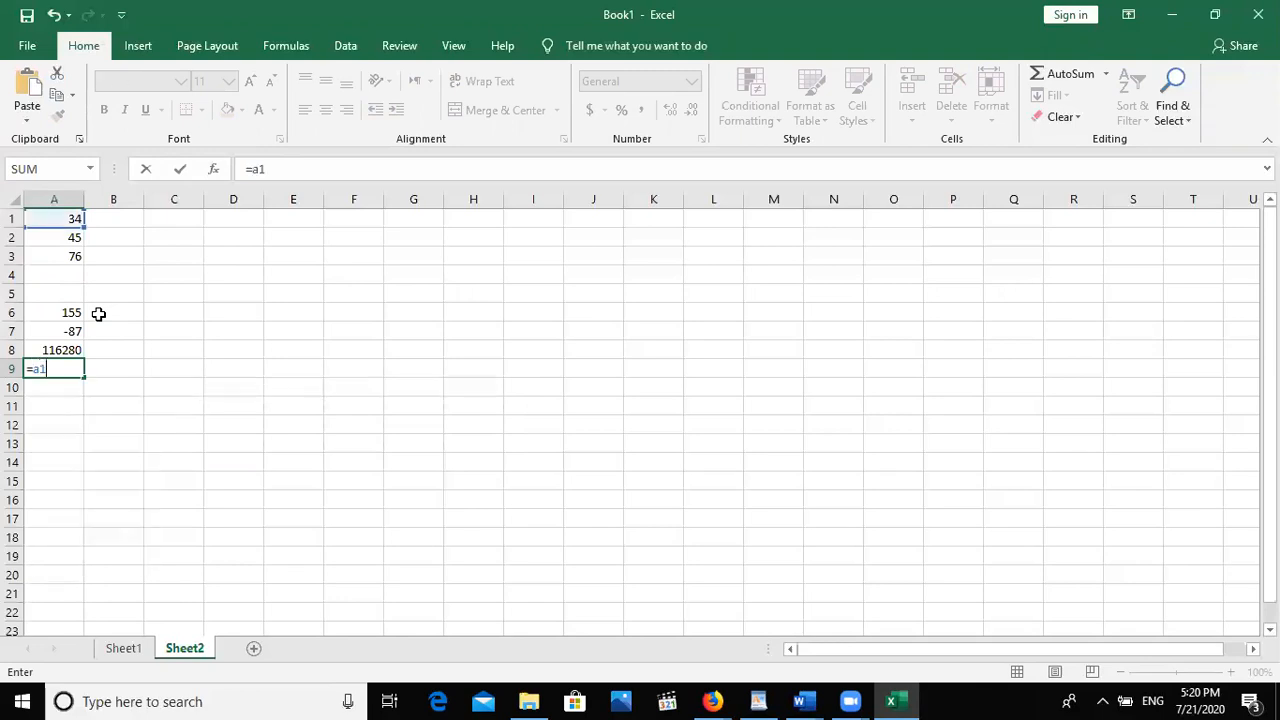
type("/a2")
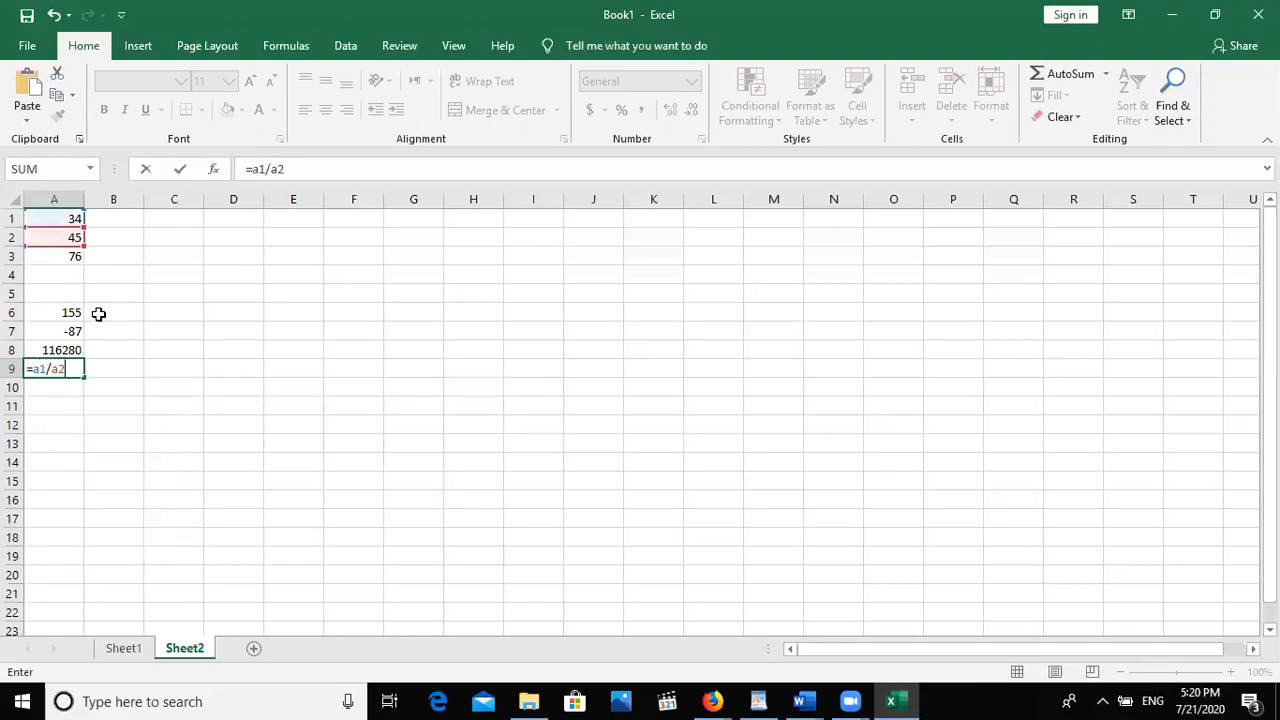
type("/a3")
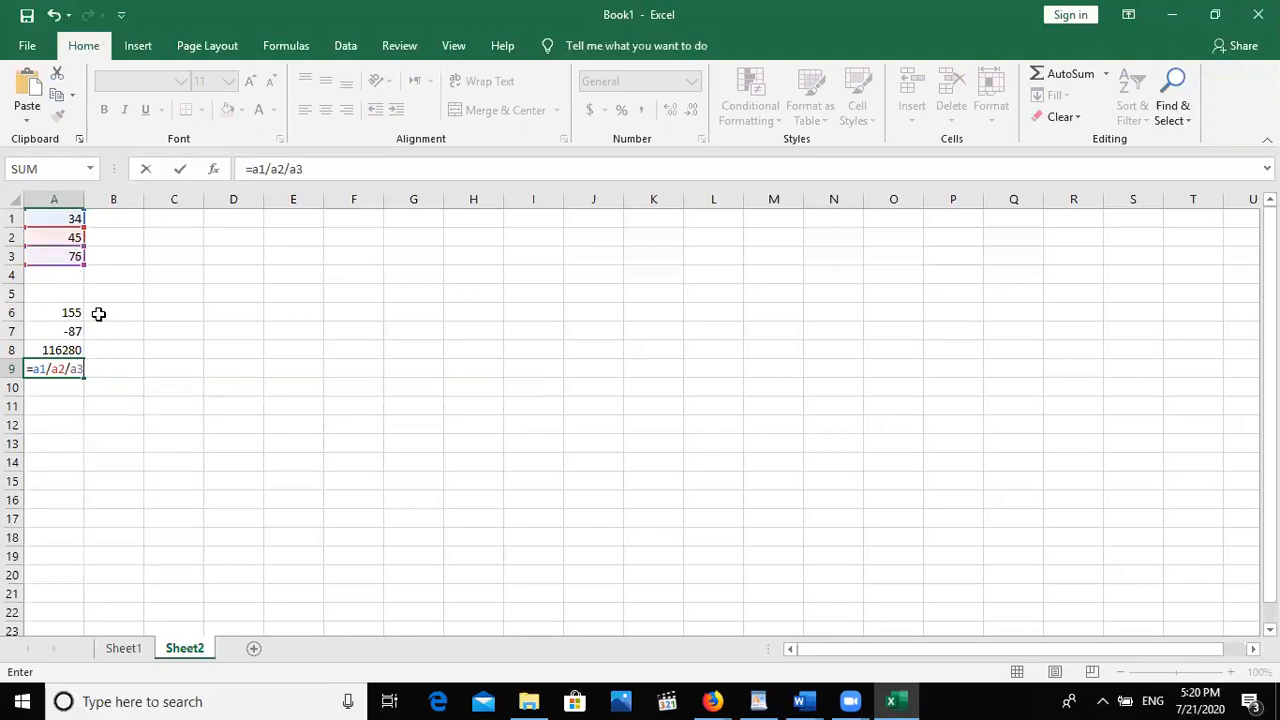
key("Return")
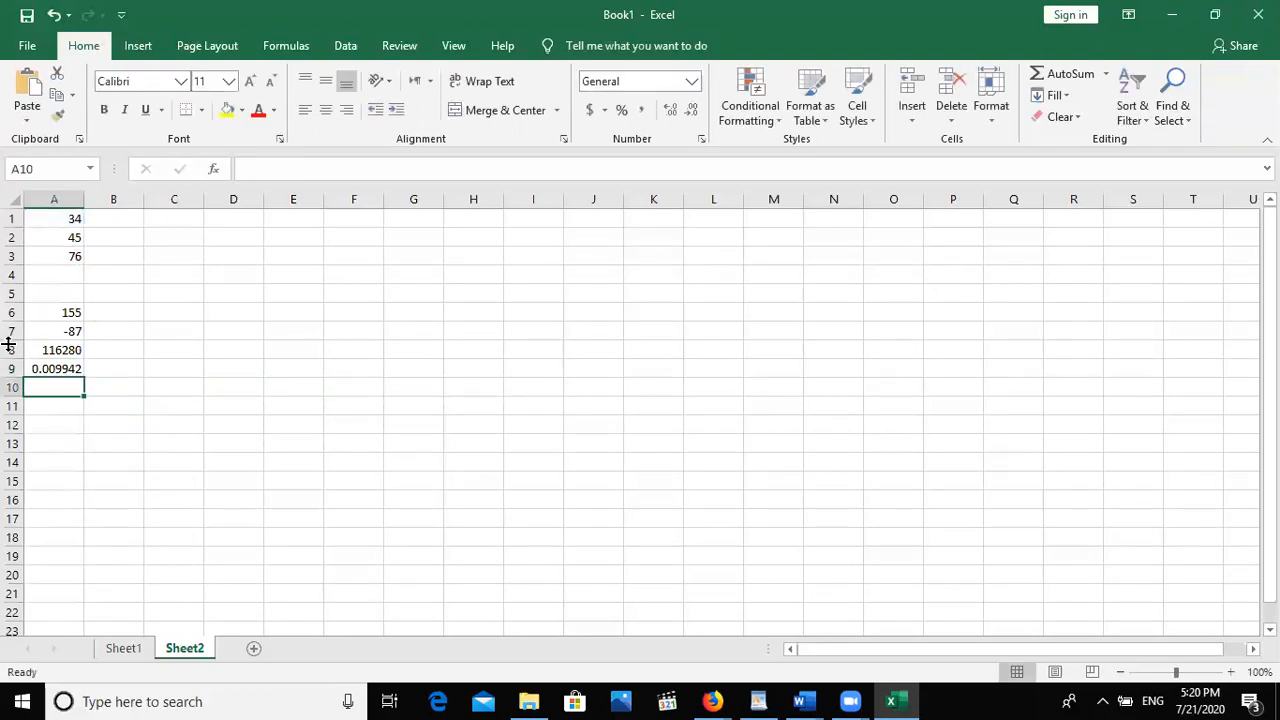
left_click(54, 310)
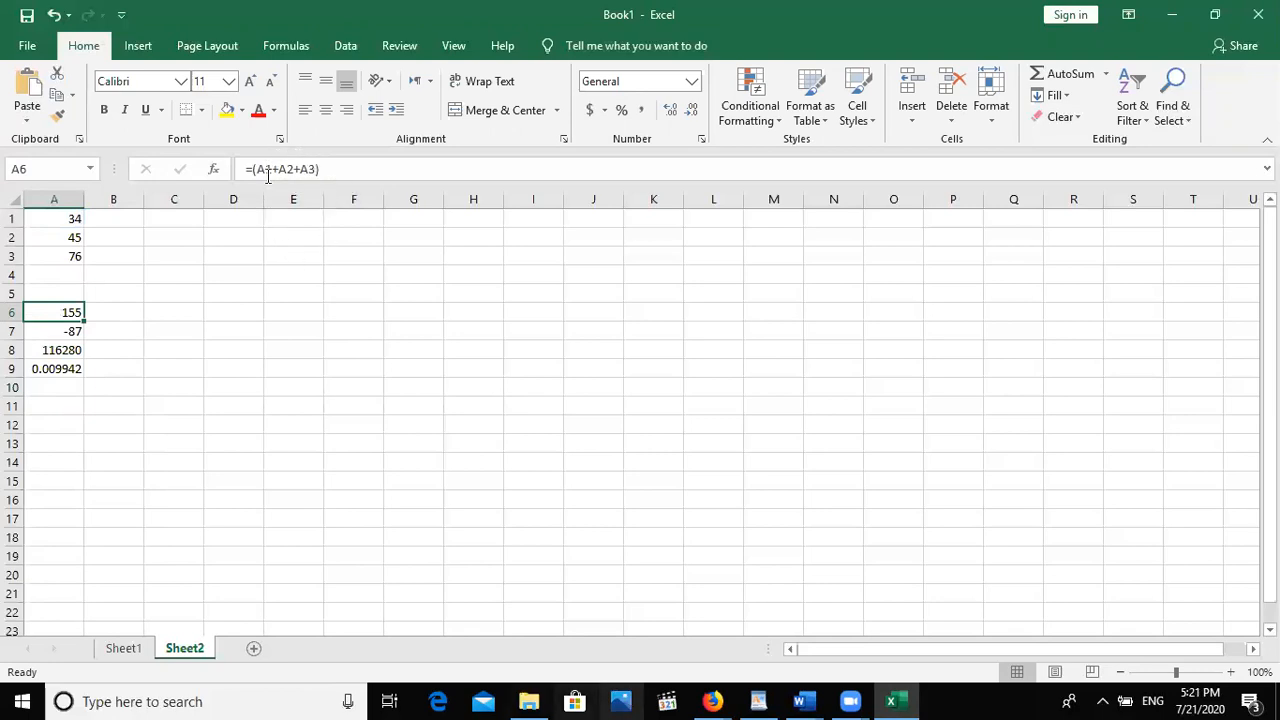
left_click(69, 332)
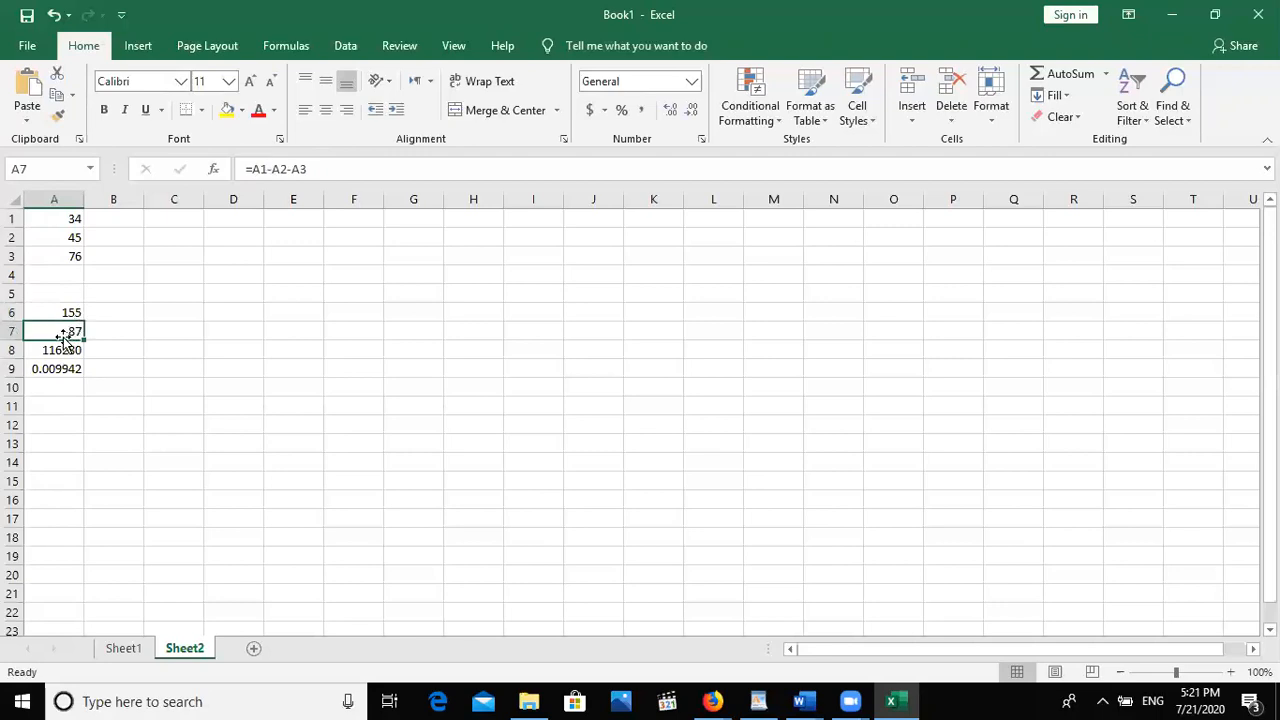
left_click(62, 351)
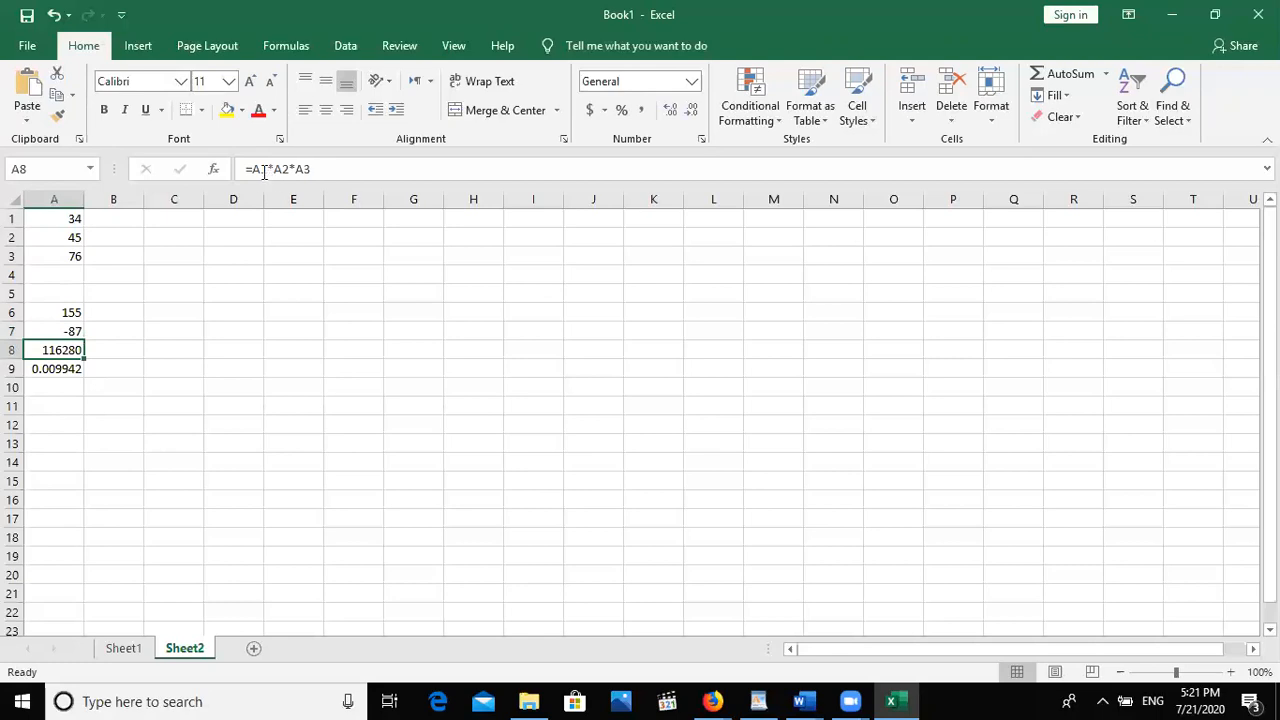
left_click(42, 371)
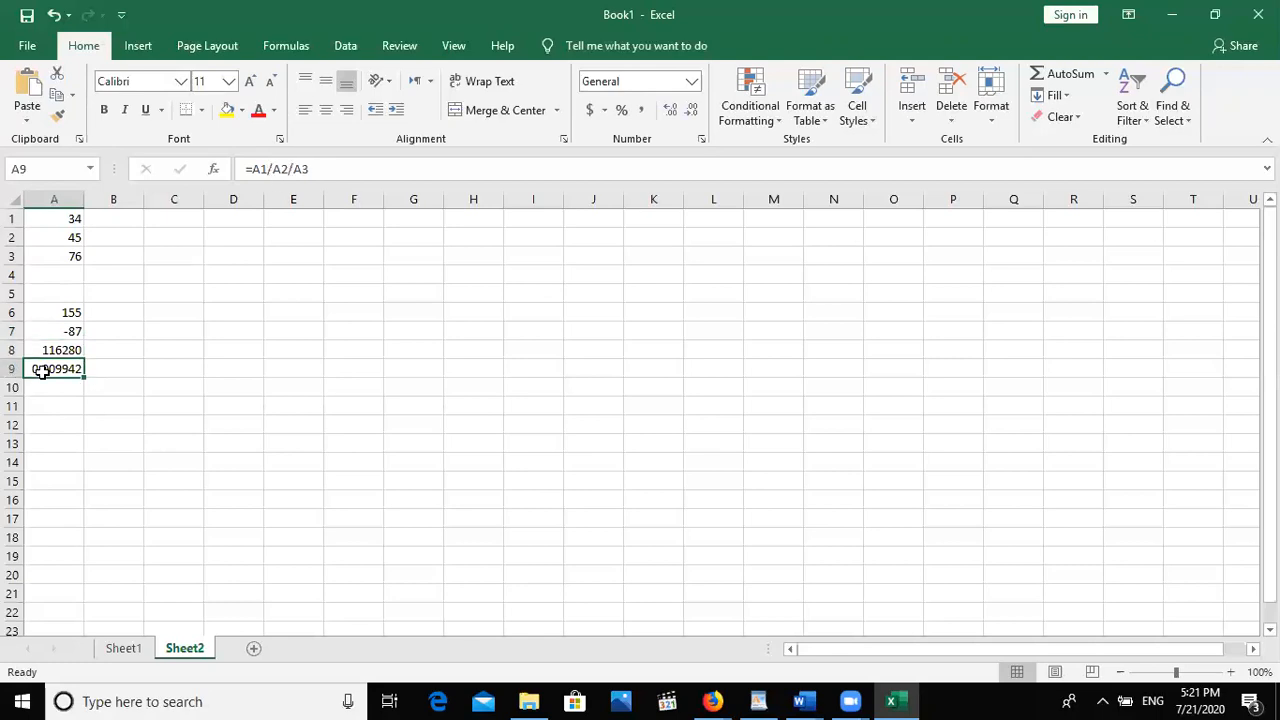
Step: Multiply the first two numbers and subtract the third in cell A10 with =A1*a2-a3, and reopen the formula to review its references
key("Down")
type("=")
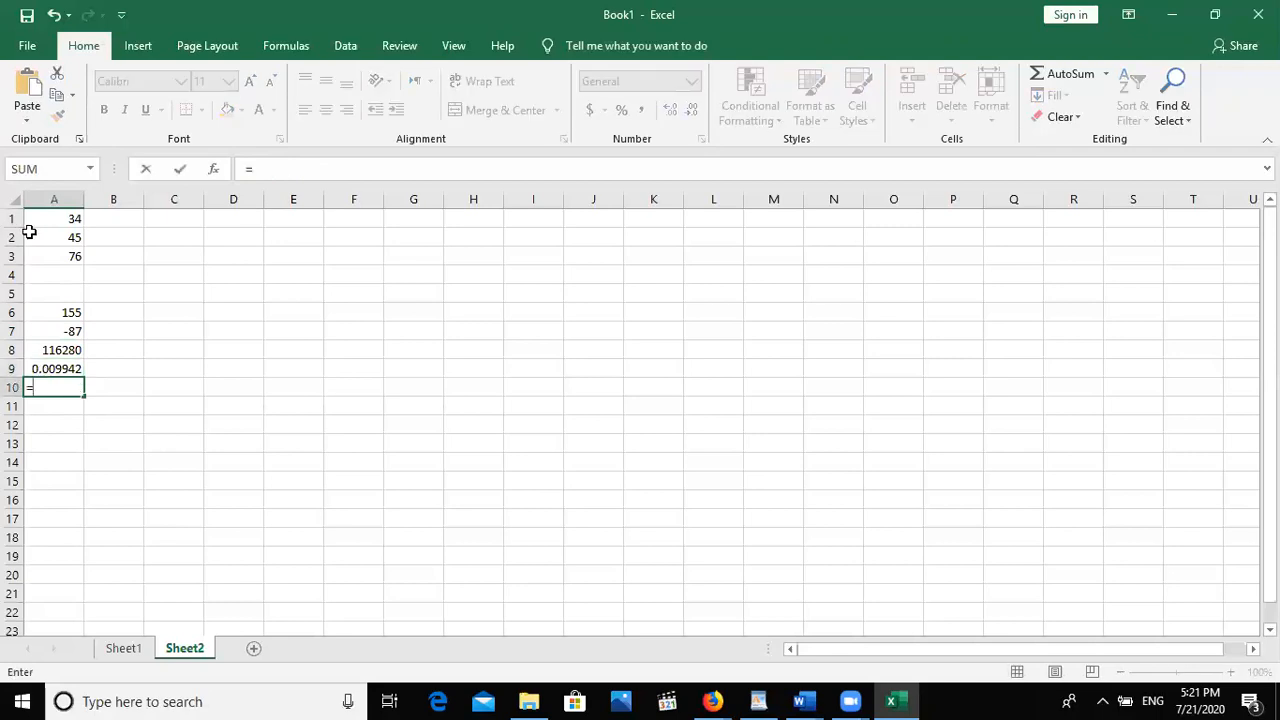
left_click(44, 222)
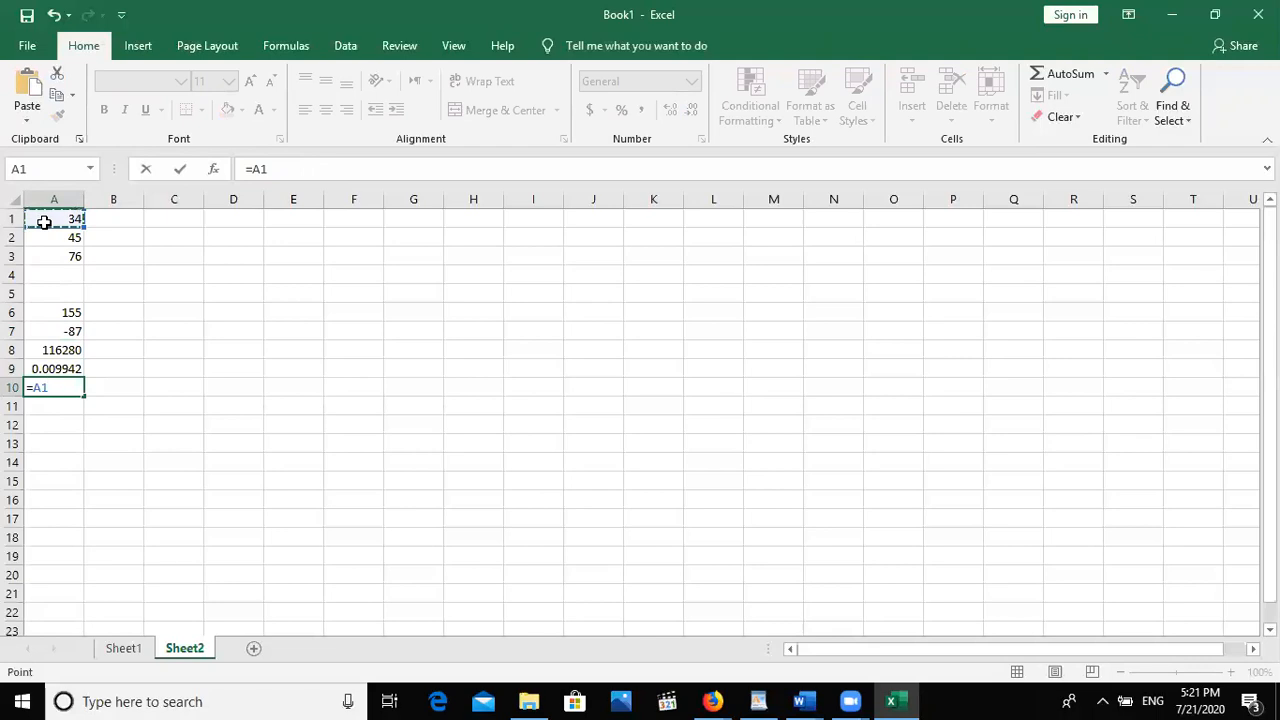
type("*a2")
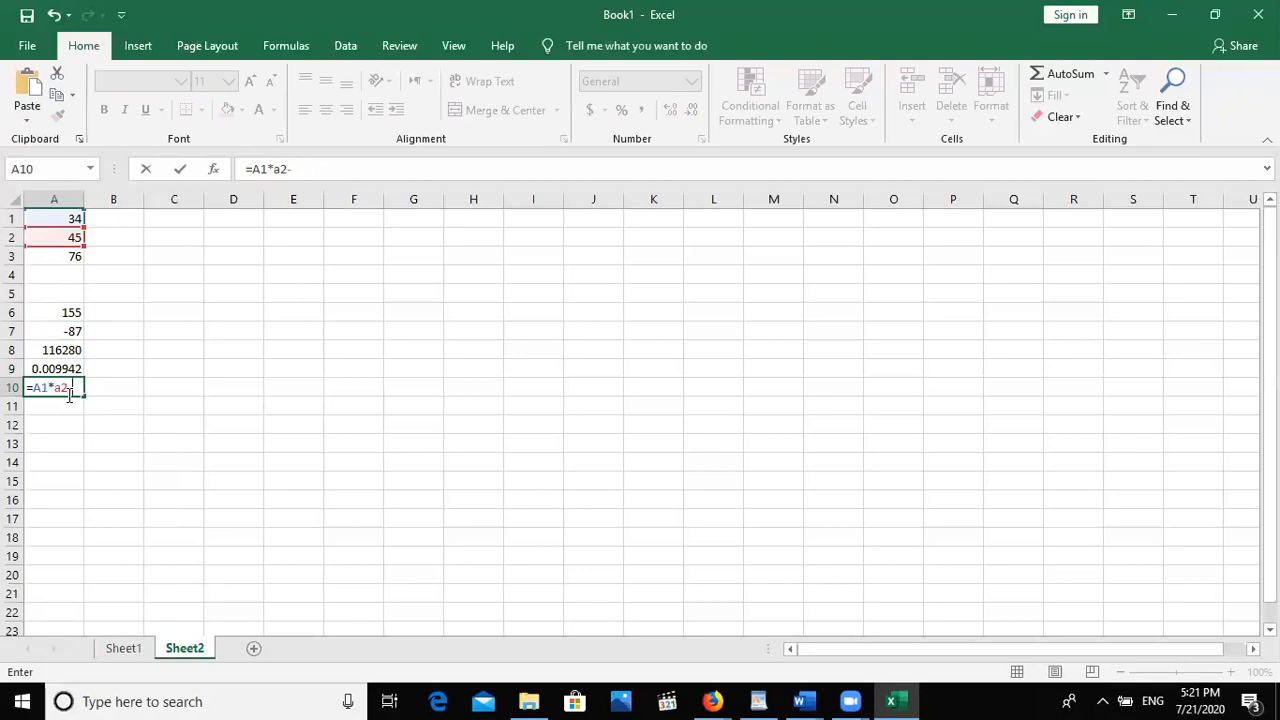
type("-a3")
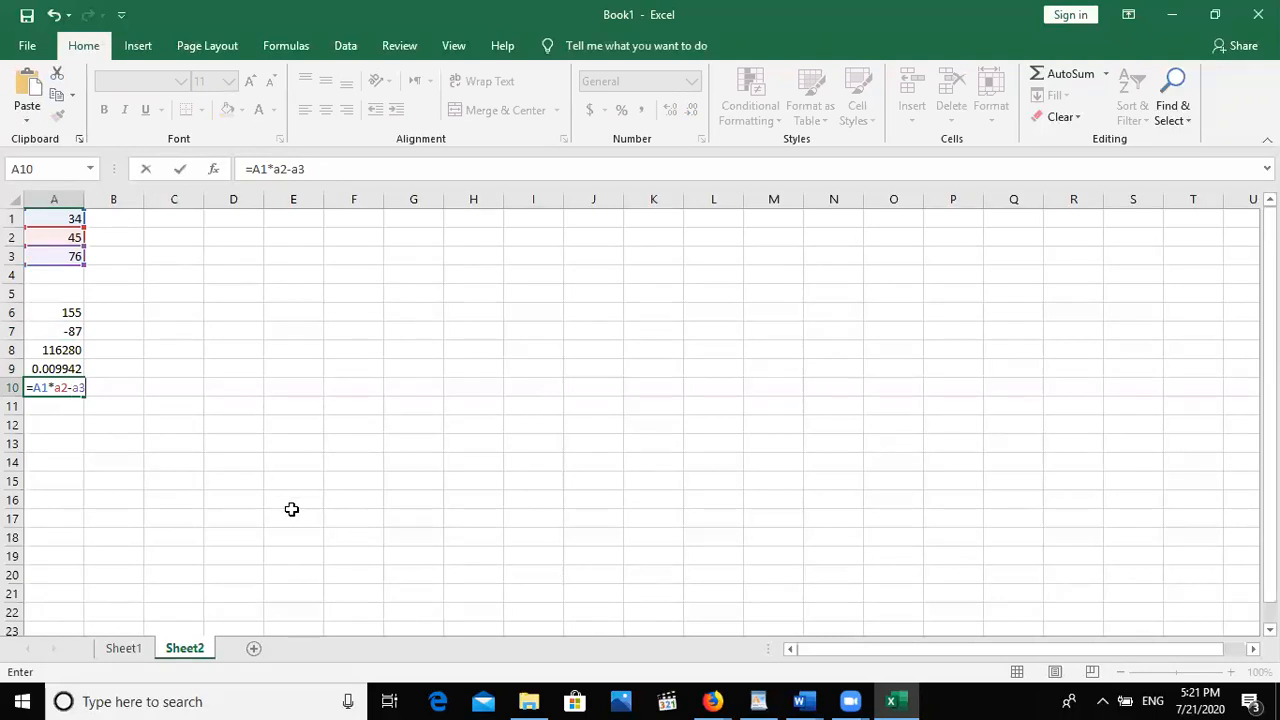
key("Return")
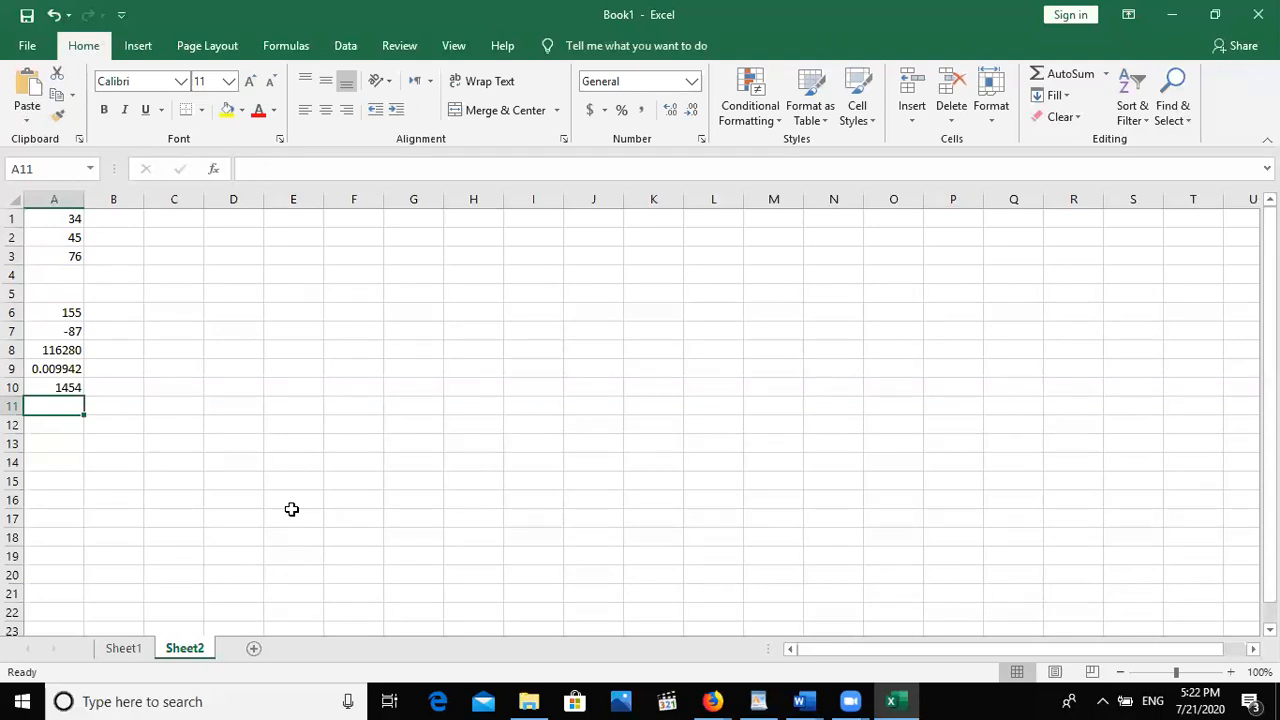
key("Up")
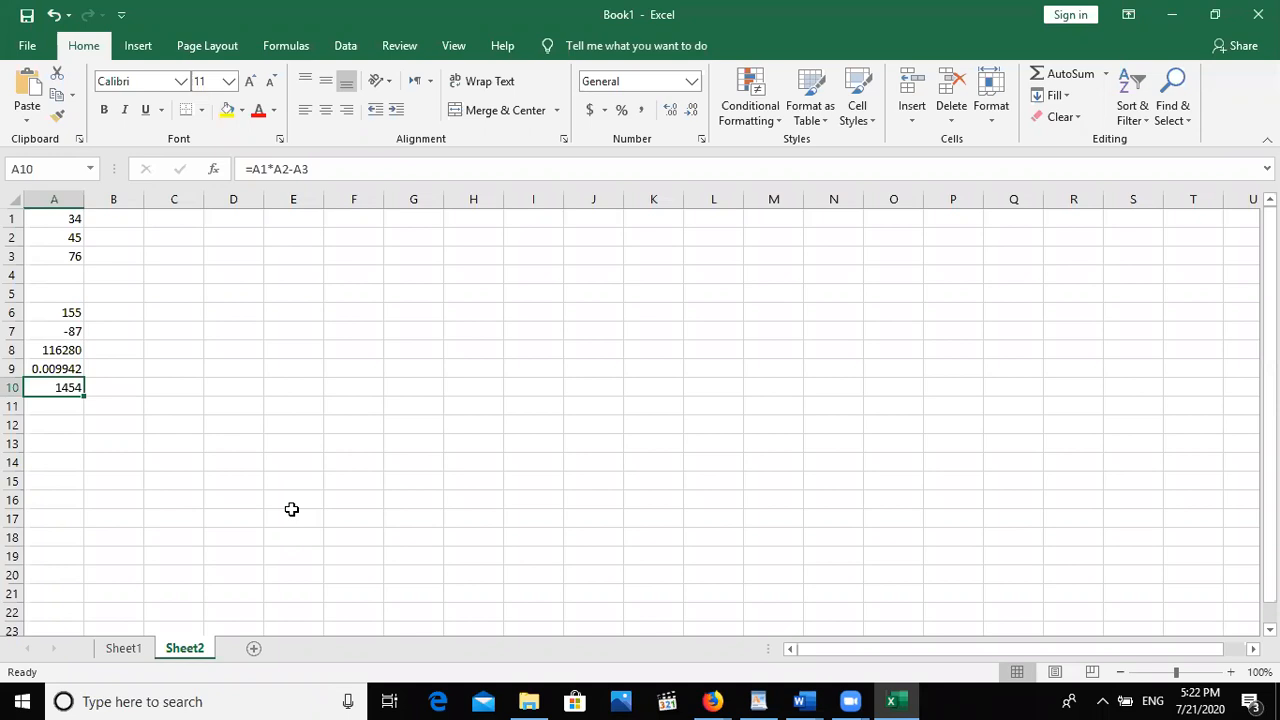
key("F2")
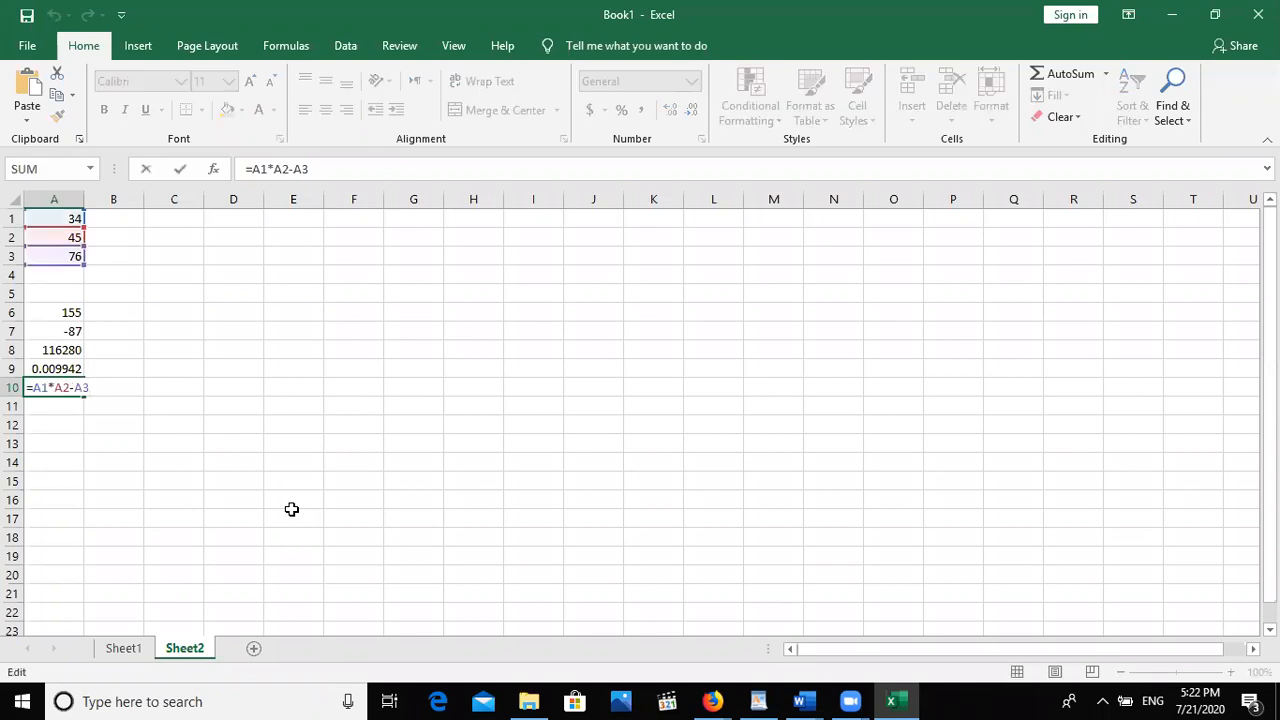
key("Escape")
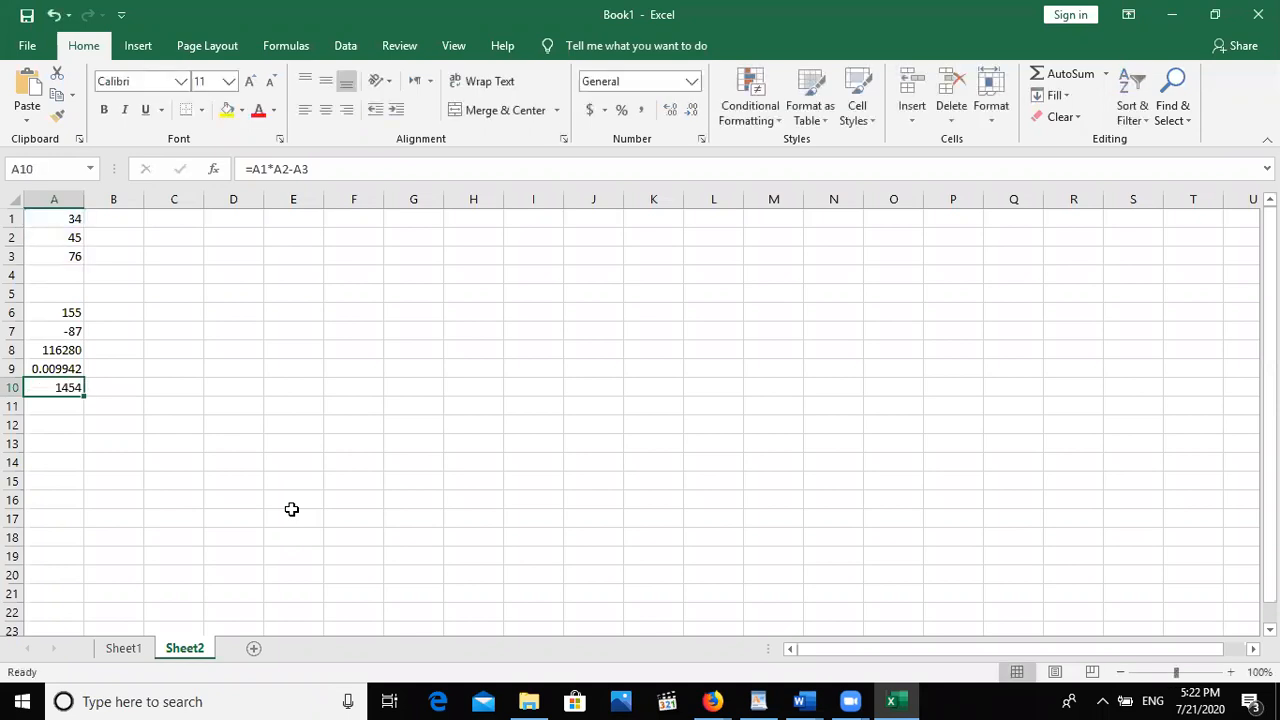
left_click(163, 459)
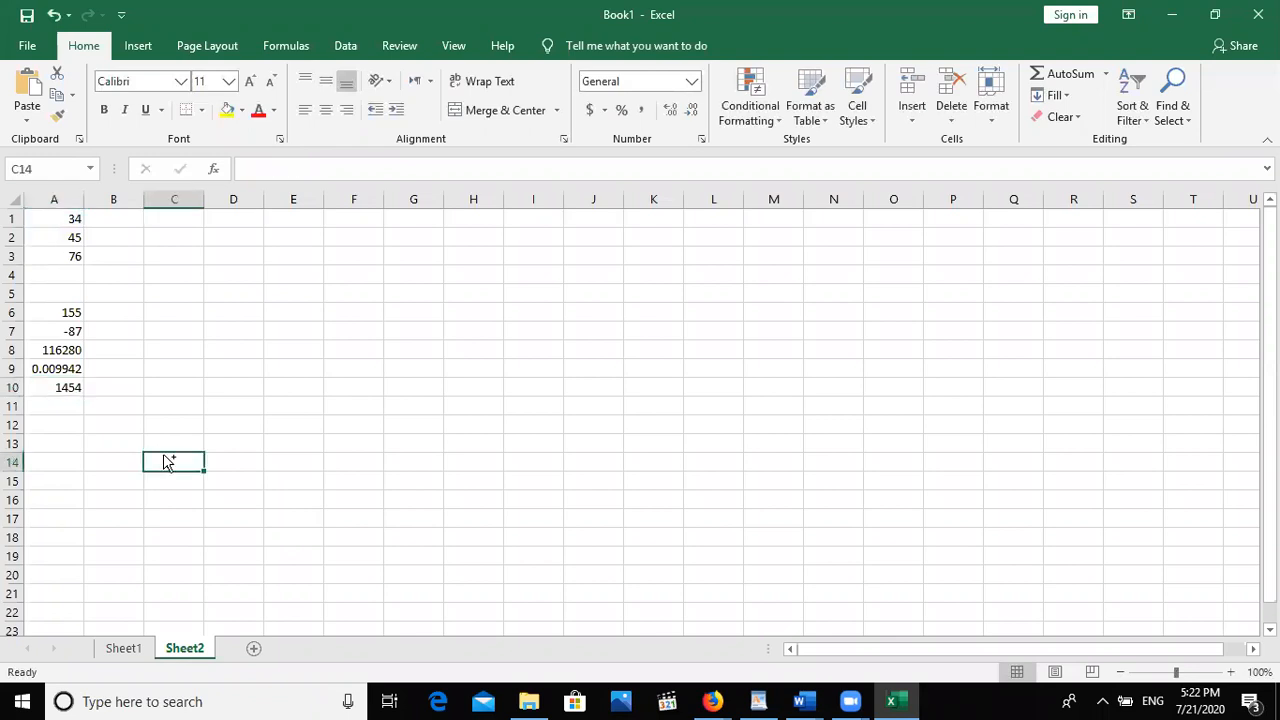
key("XF86AudioRaiseVolume")
Step: Add the three numbers as constants in cell B6, beside the cell-reference sum, with the formula =34+45+76
left_click(48, 311)
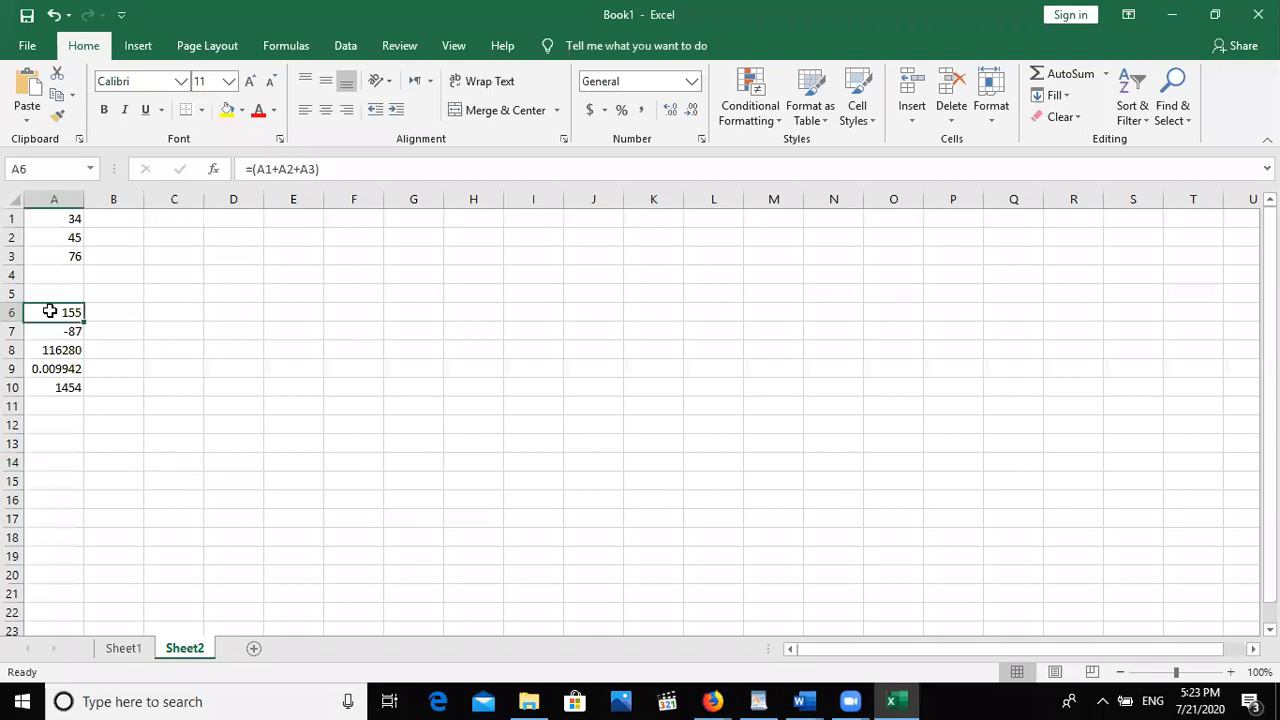
left_click(130, 307)
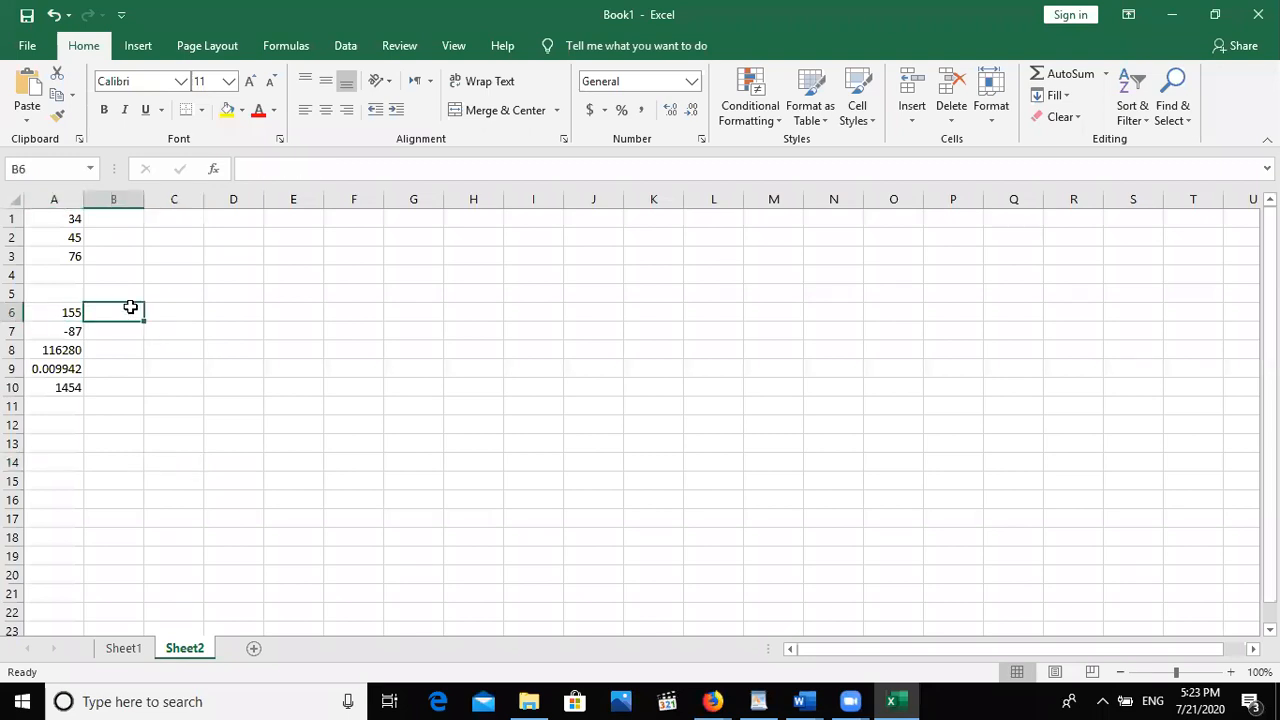
type("=")
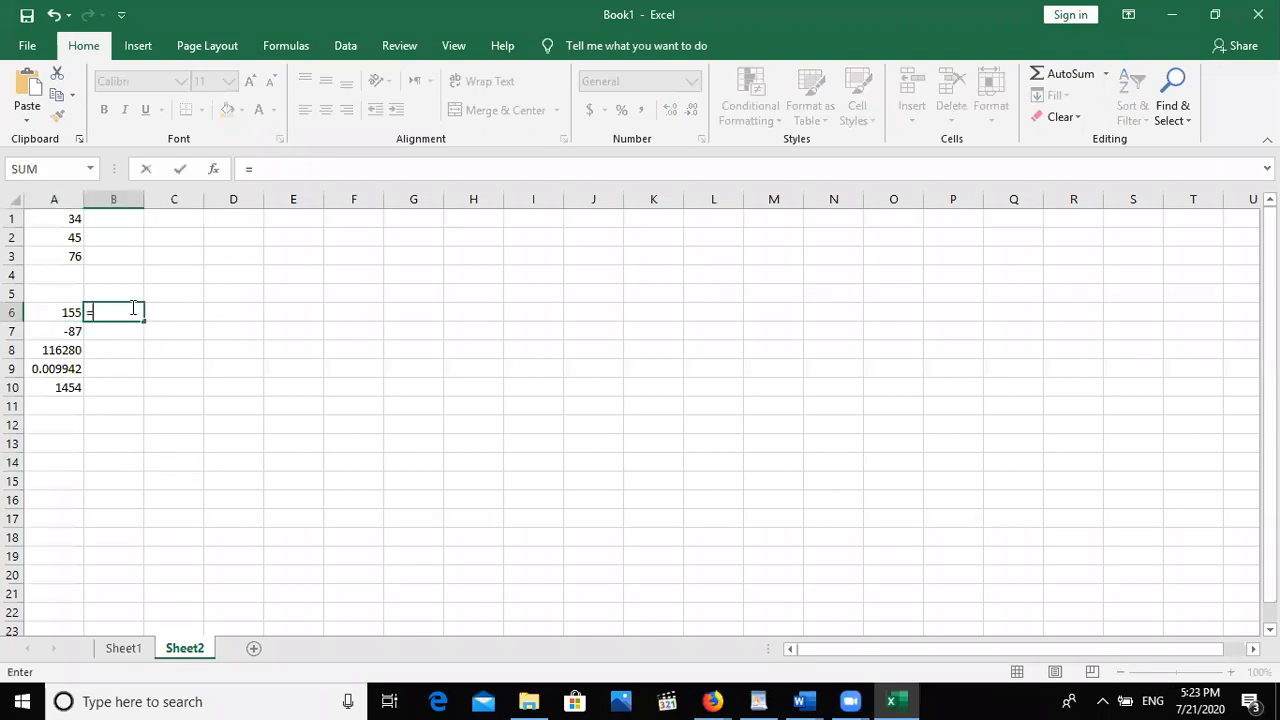
type("32")
key("BackSpace")
type("4")
key("Return")
type("45")
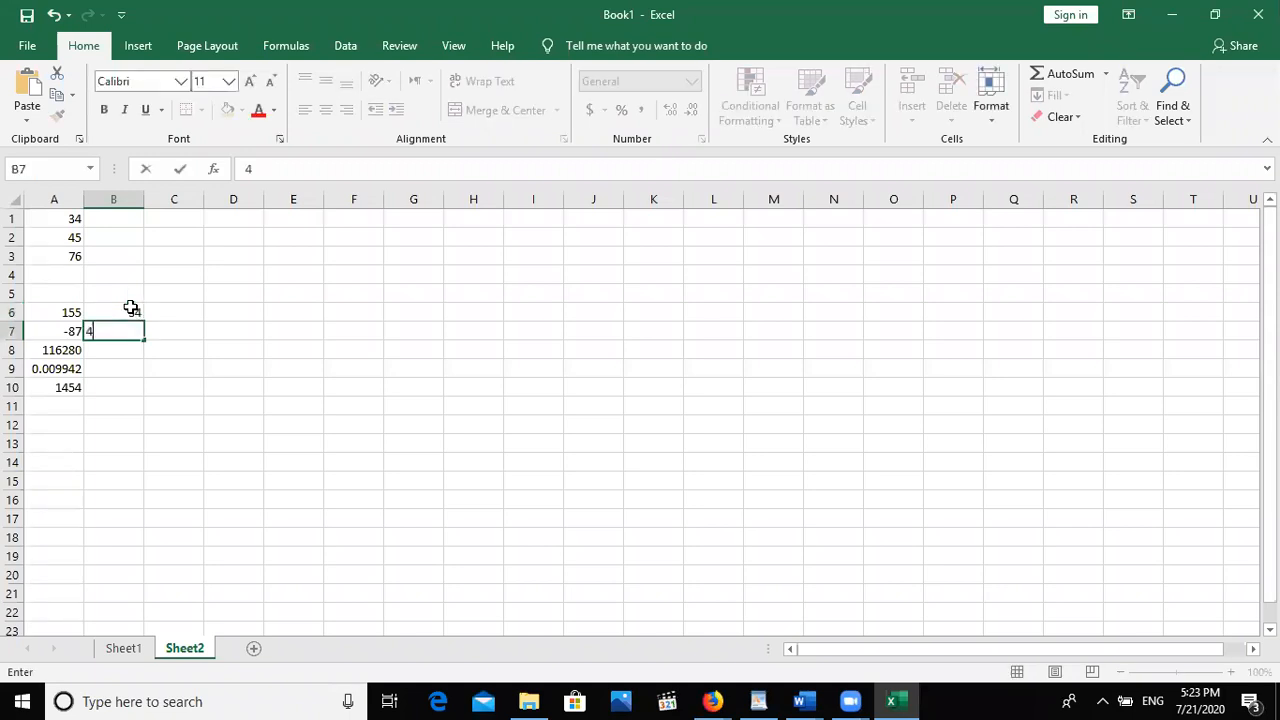
key("Return")
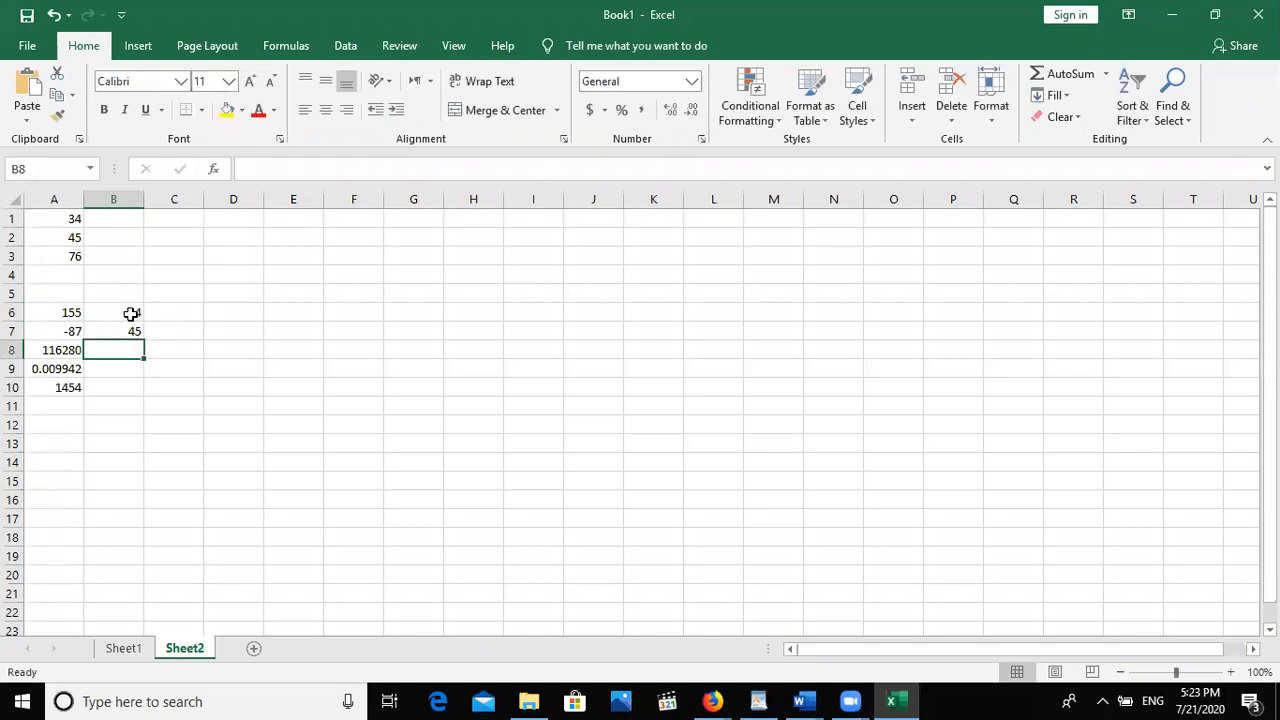
double_click(132, 312)
type("+45+76")
key("Return")
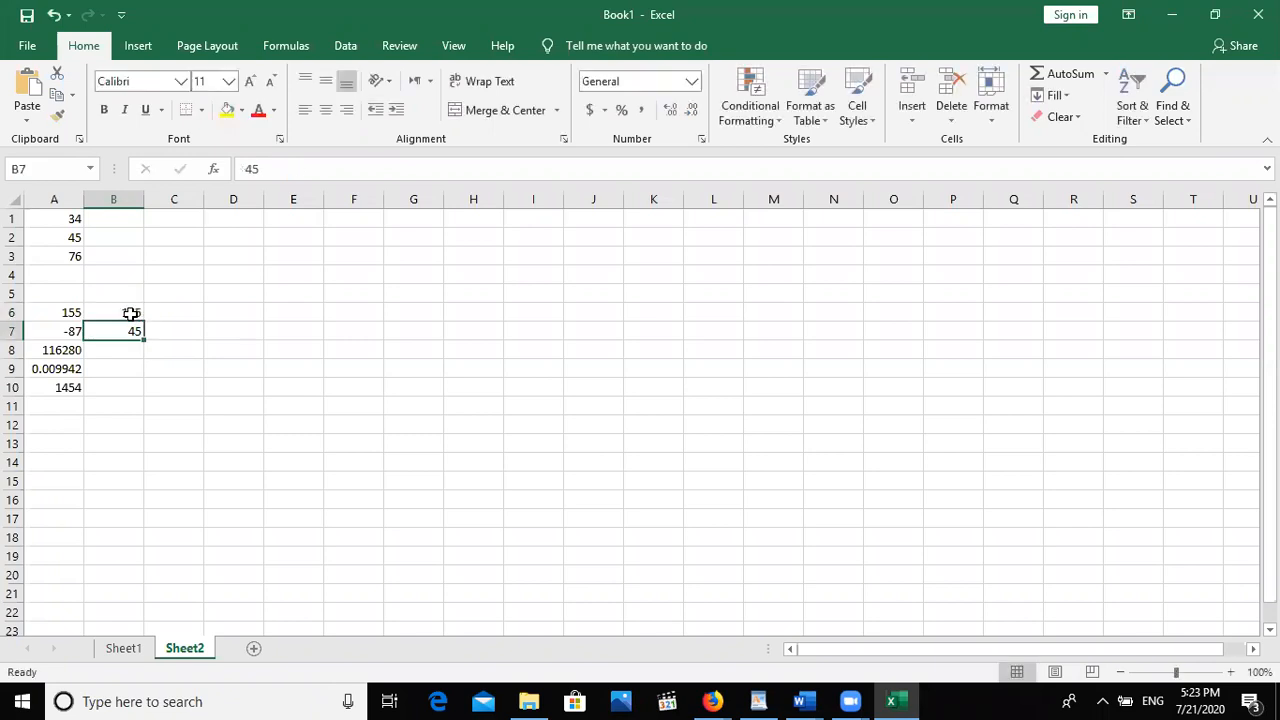
Step: Replace the content of cell B7 with a subtraction of constants, =34-45-76
key("BackSpace")
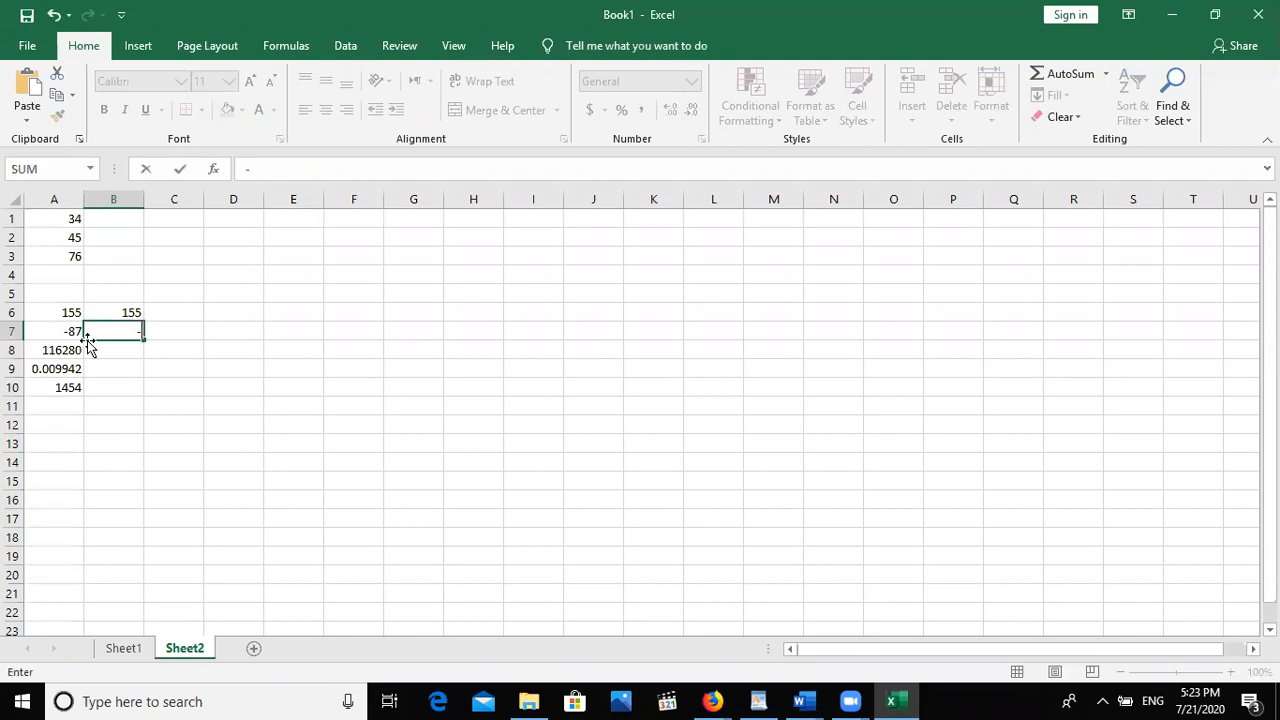
type("=34-45-76")
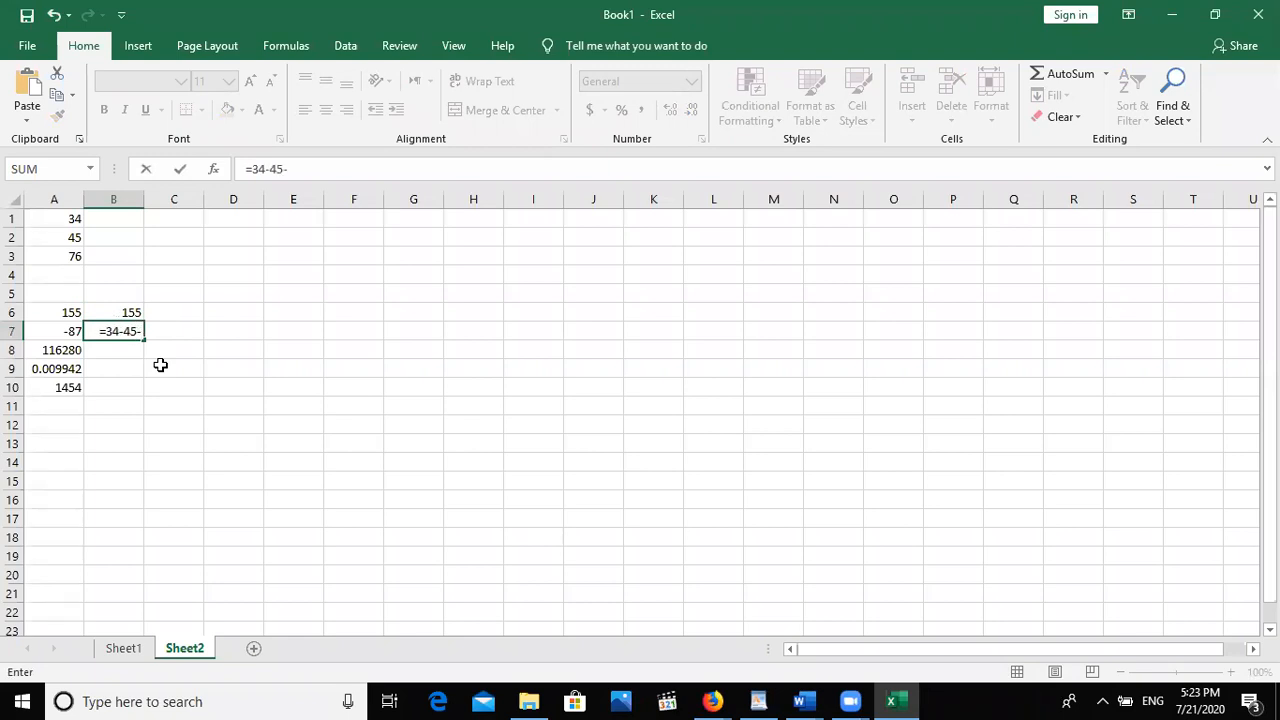
key("Return")
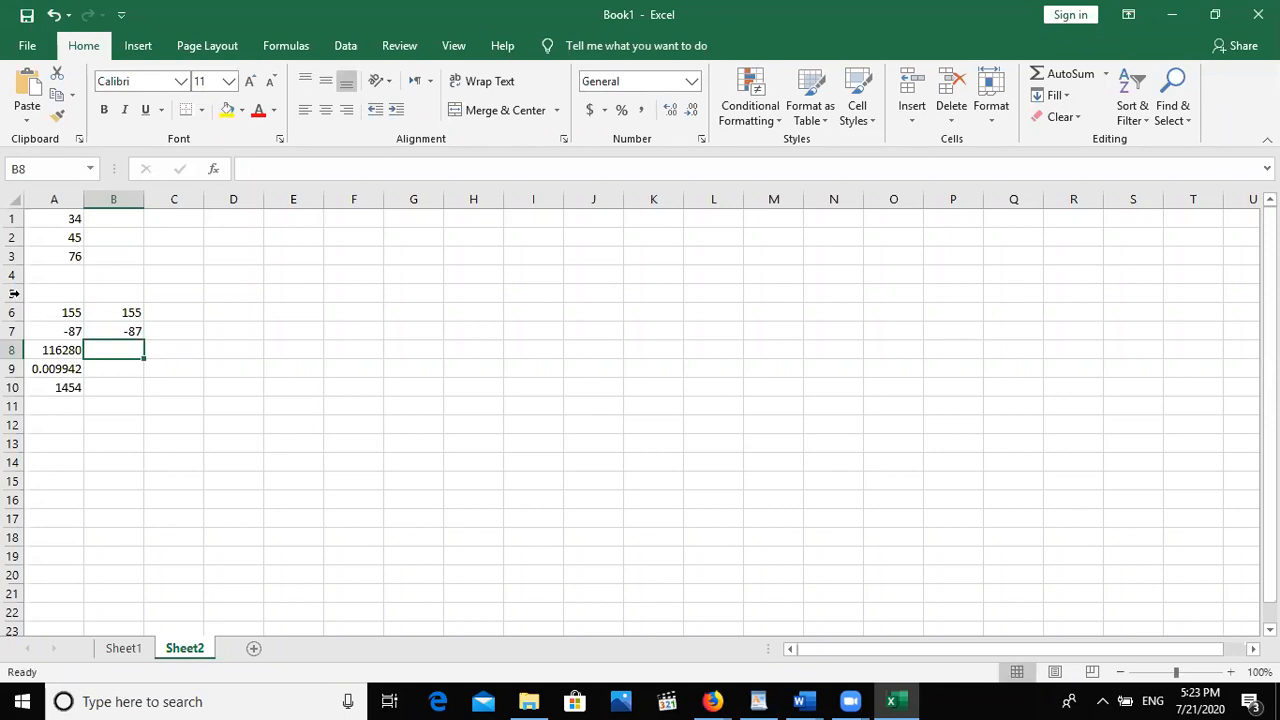
Step: Compare the constant-based formulas in B7 and B6 with the cell-reference formula in A6
left_click(125, 328)
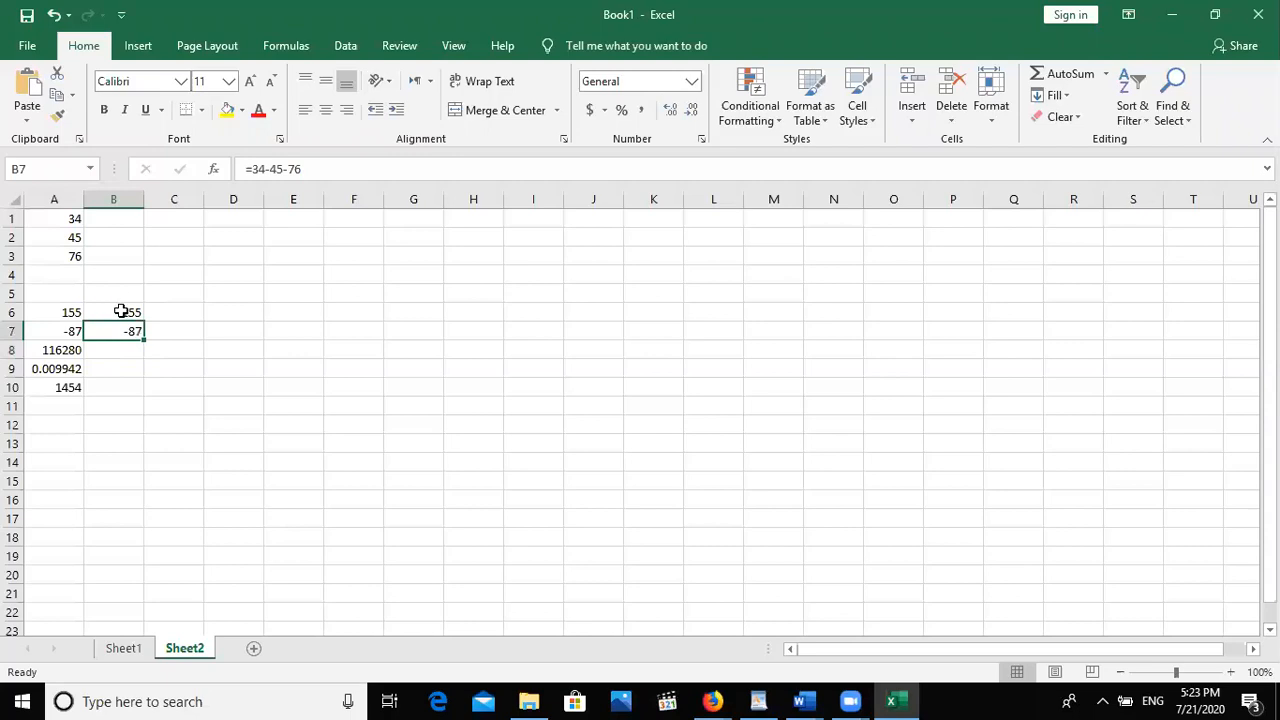
double_click(119, 311)
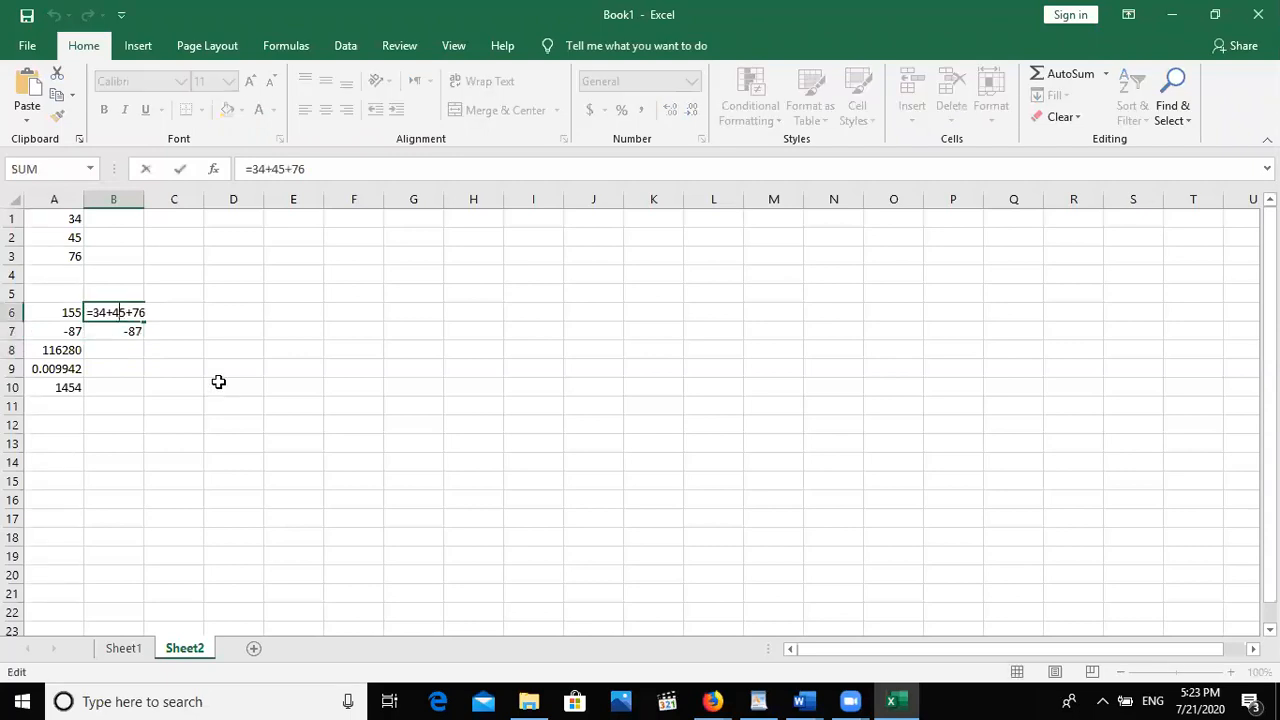
key("Return")
left_click(67, 313)
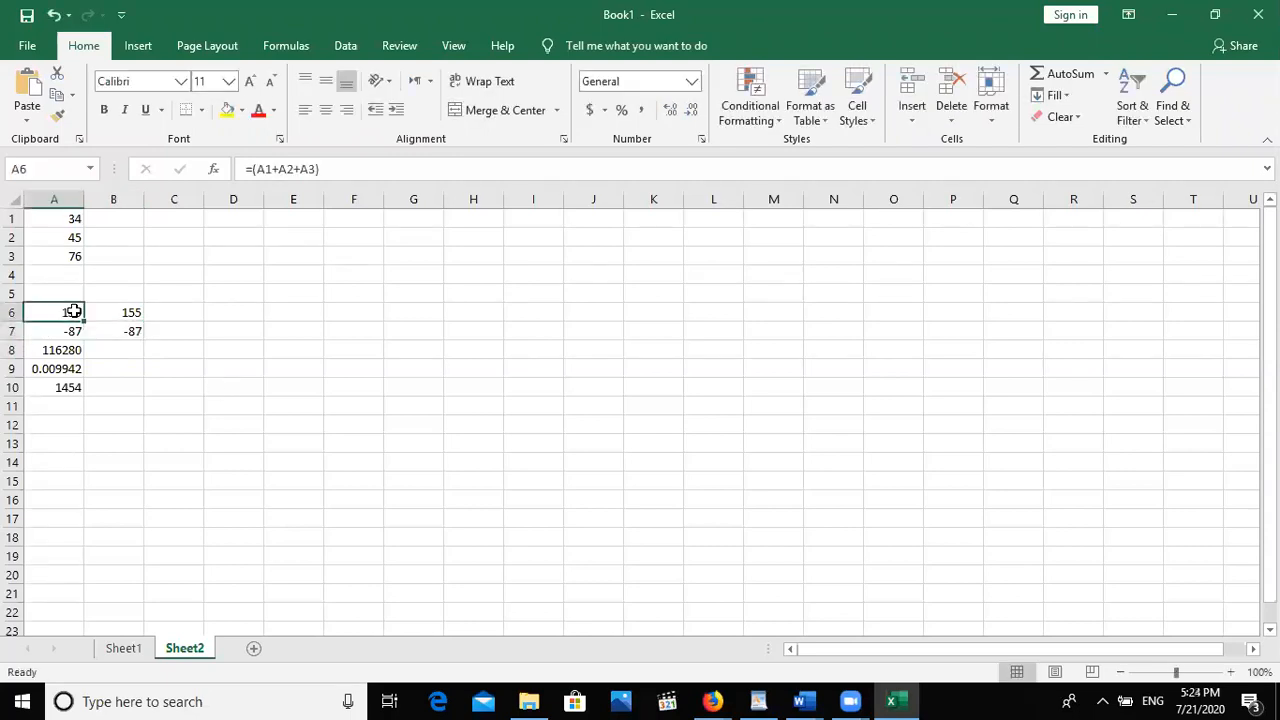
left_click(106, 309)
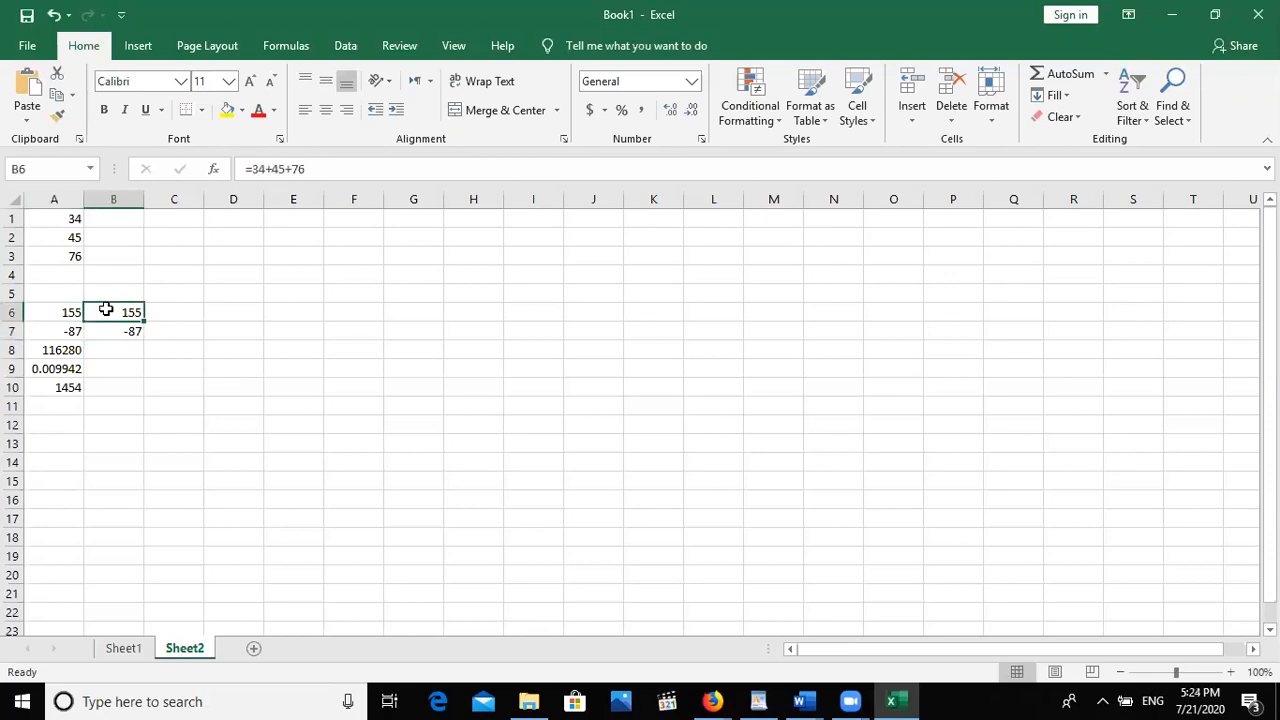
double_click(61, 313)
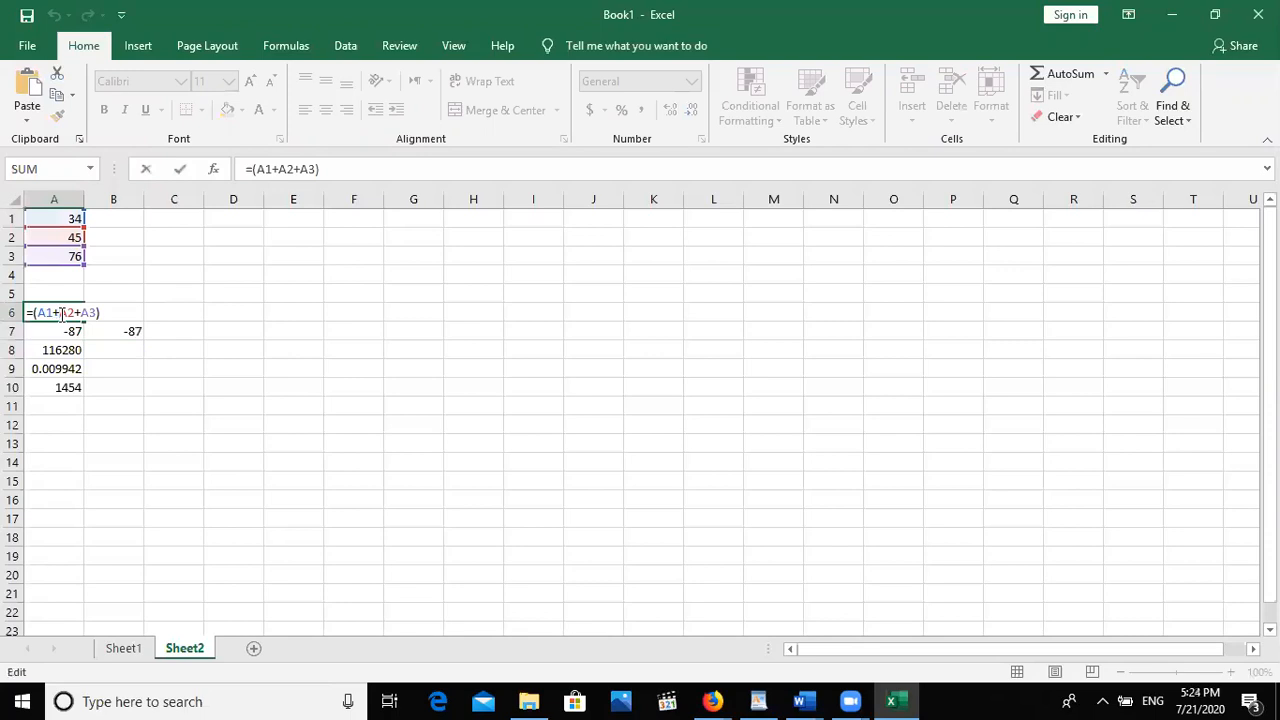
key("Return")
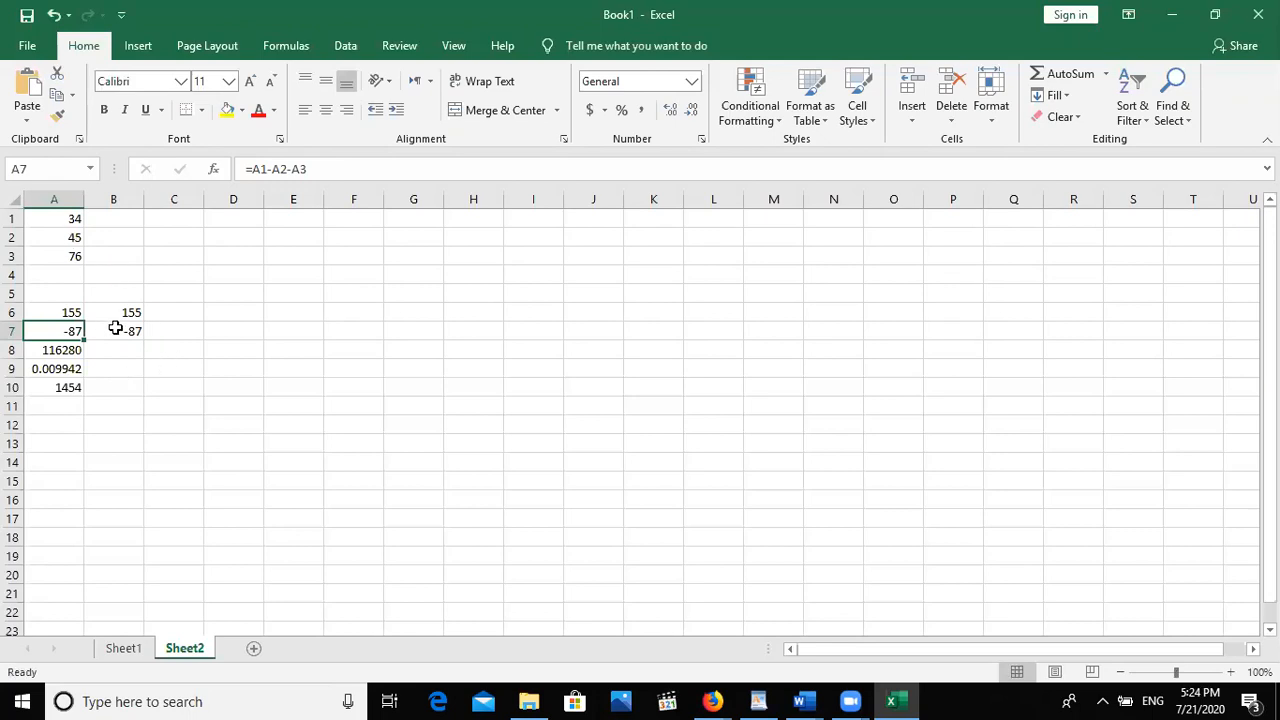
Step: Try changing the second number in A2 to 47 to compare how both formula columns react, and undo the change
left_click(69, 242)
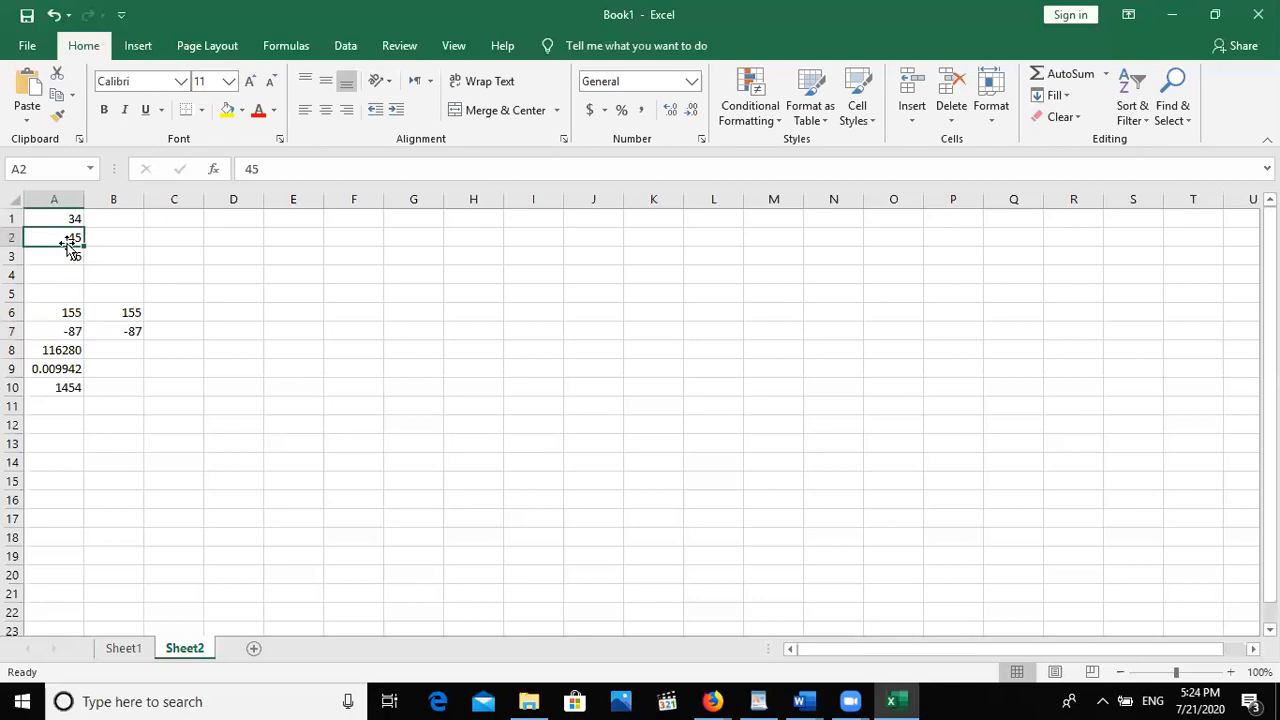
left_click(68, 256)
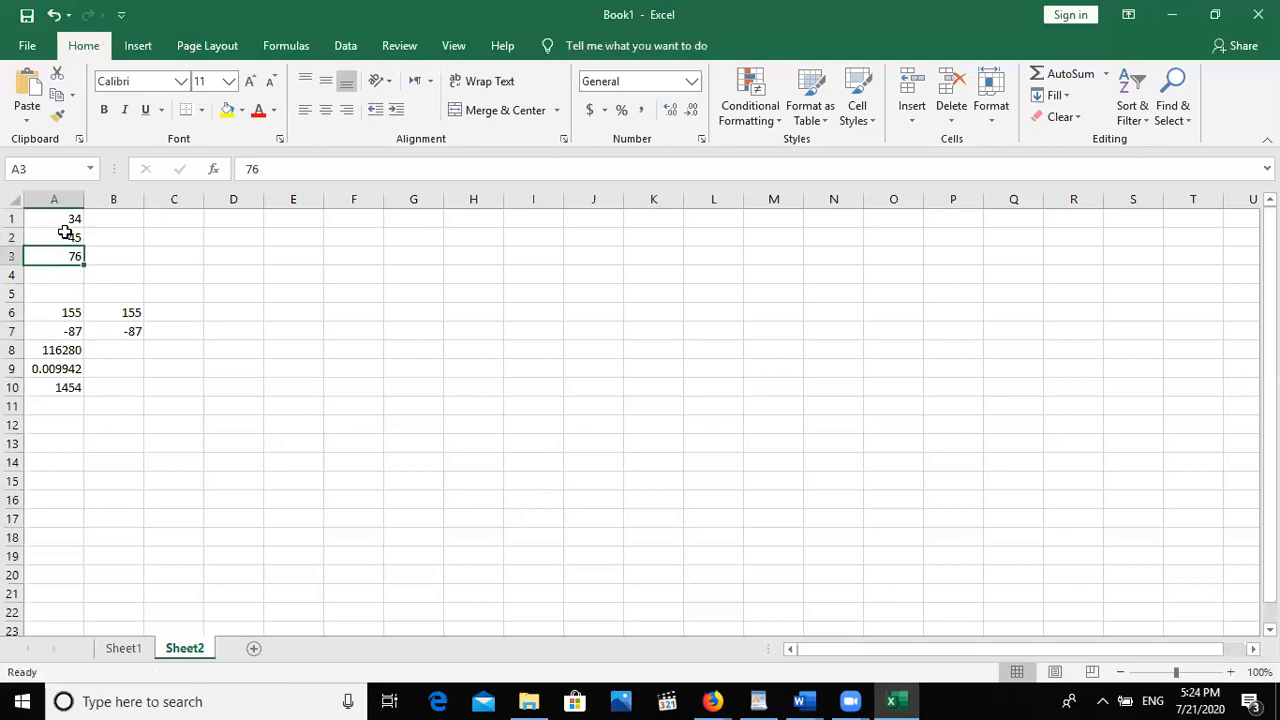
double_click(66, 238)
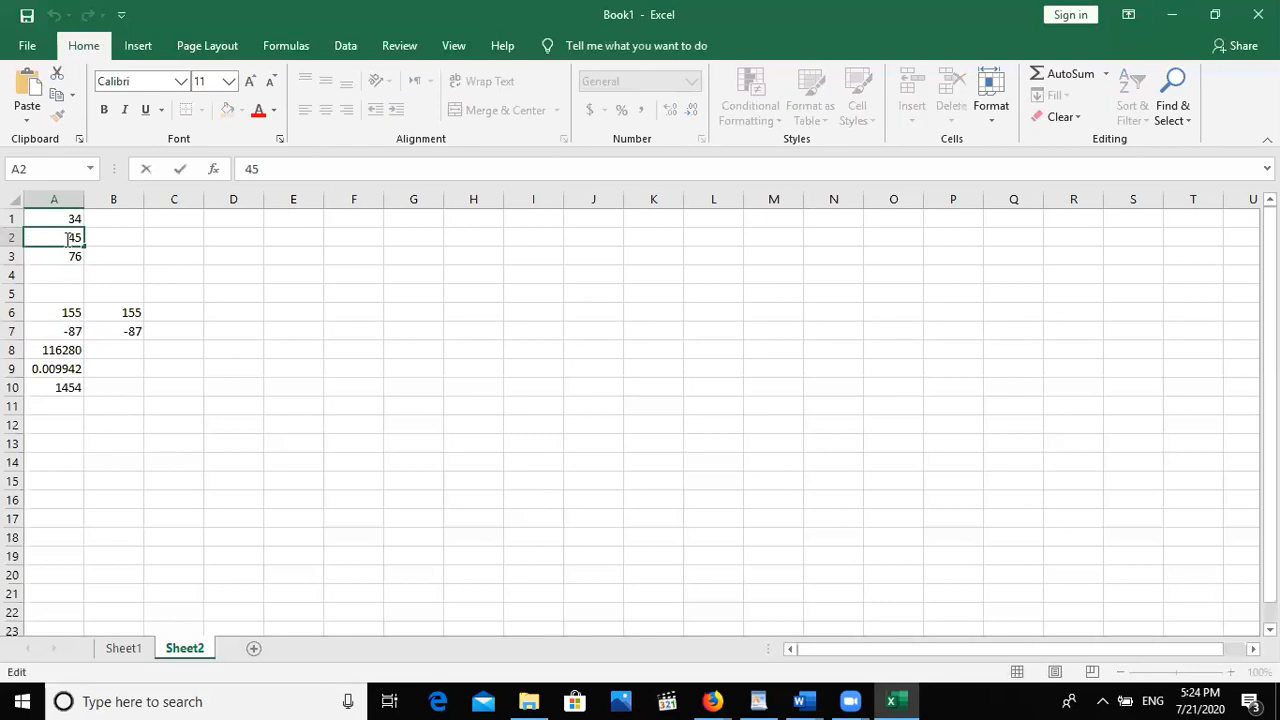
key("BackSpace")
type("7")
key("Return")
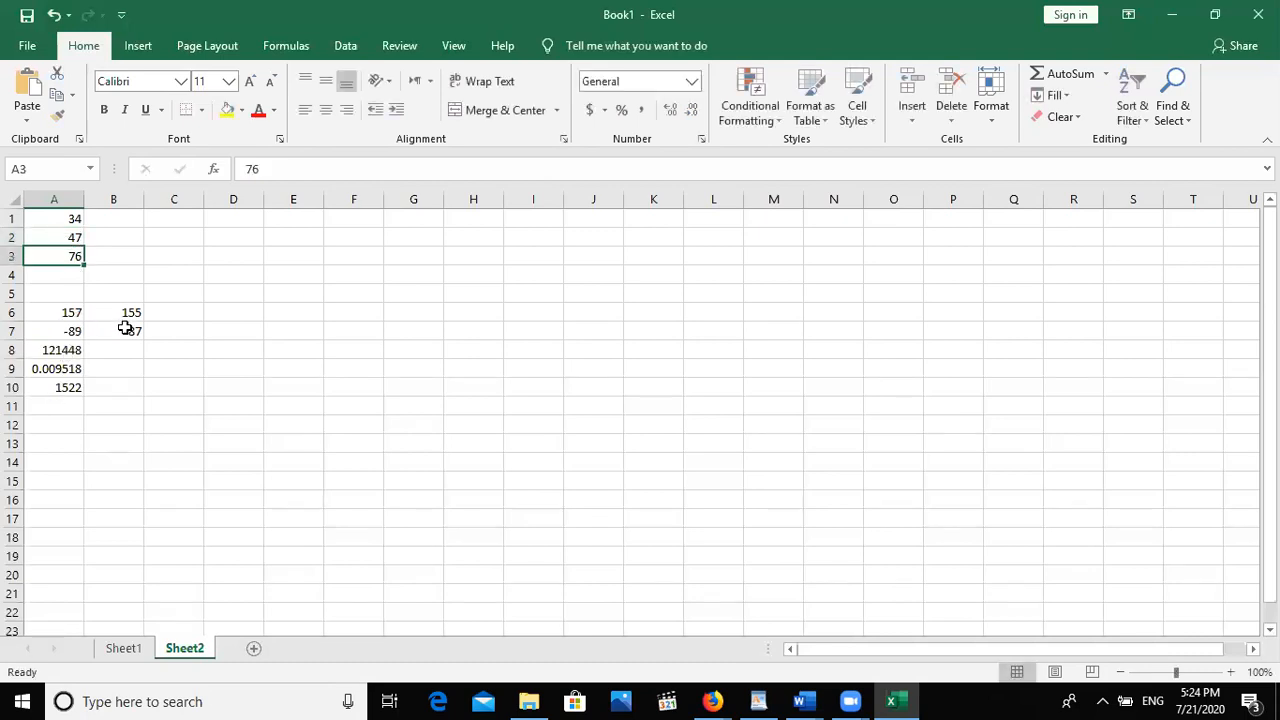
key("ctrl+z")
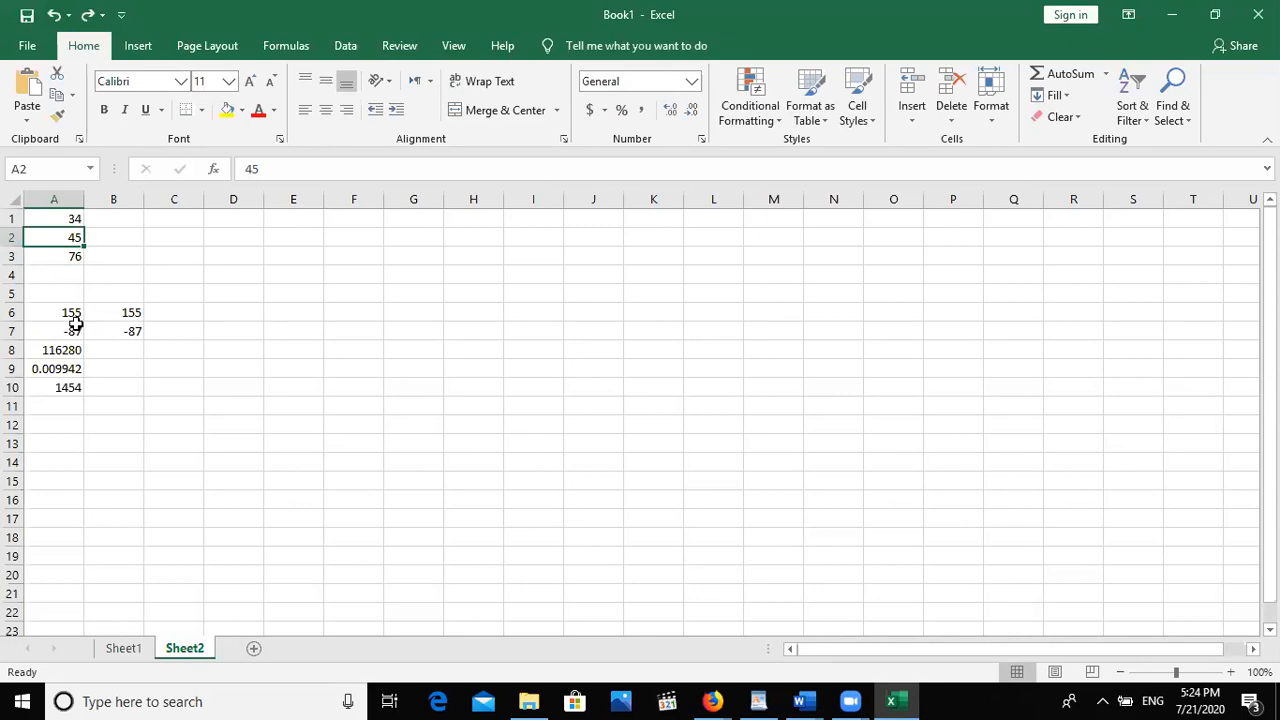
Step: Set the second number in cell A2 to 47
double_click(68, 236)
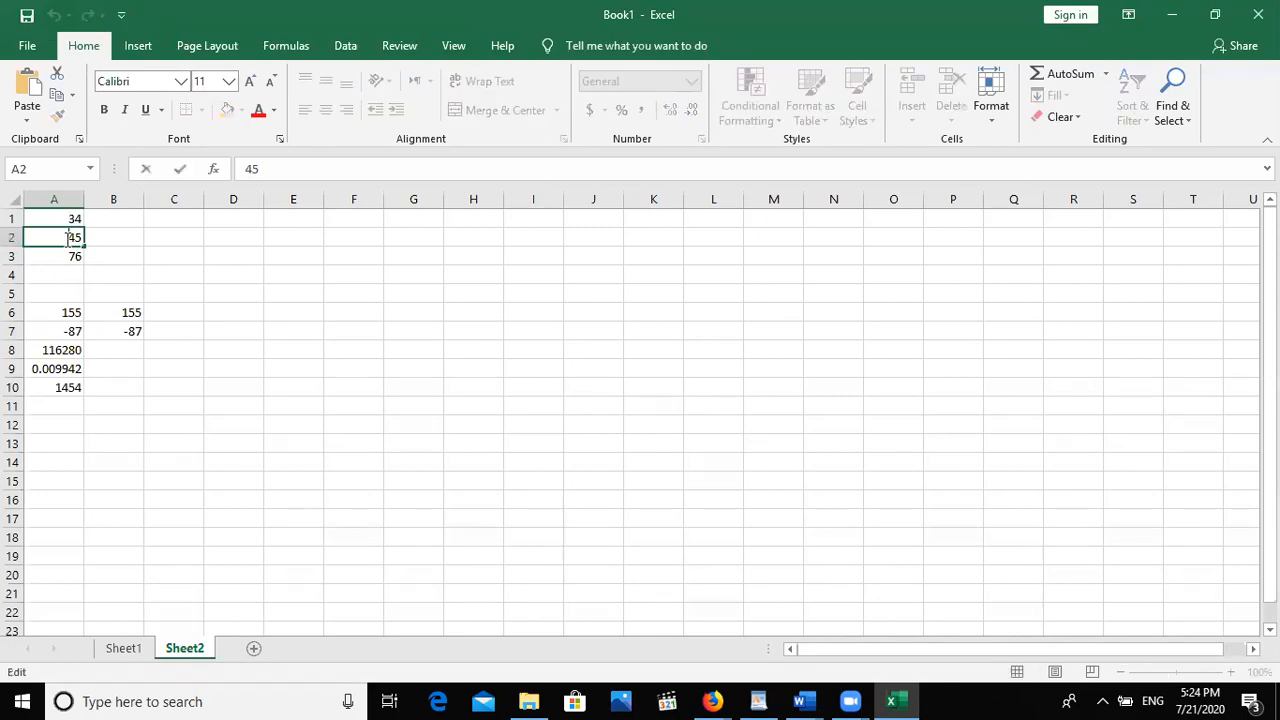
key("BackSpace")
type("7")
key("Return")
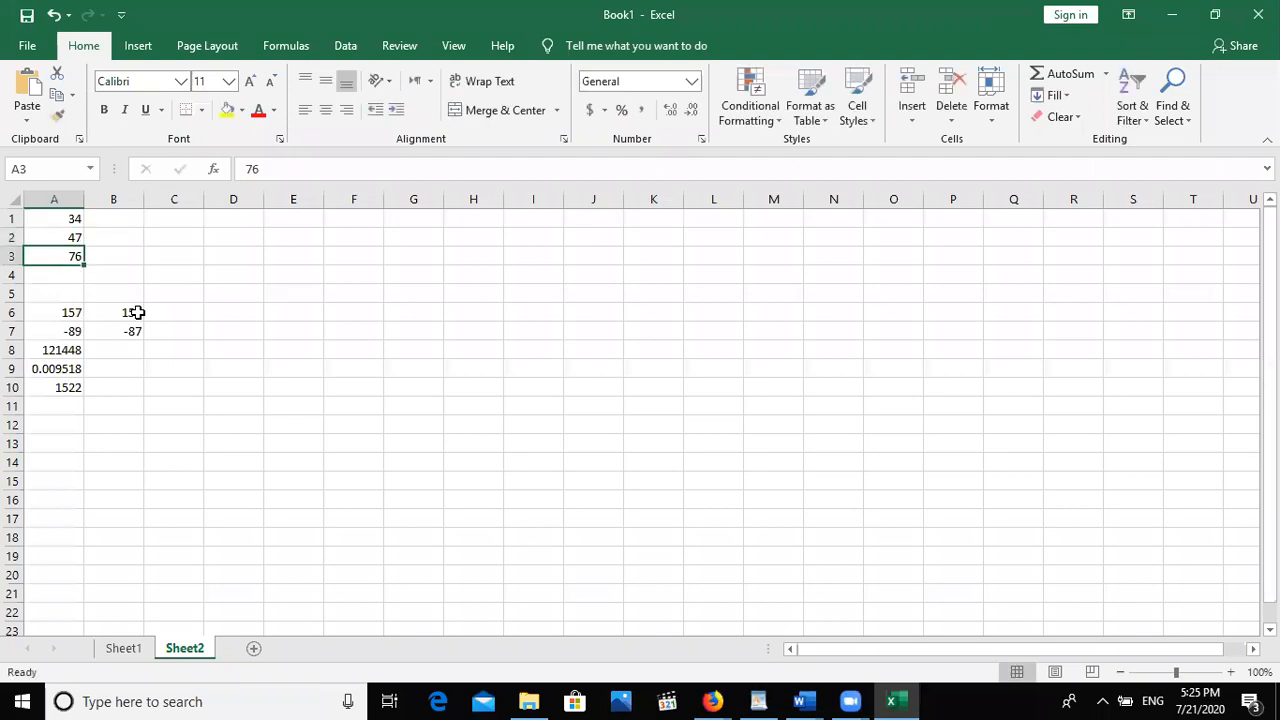